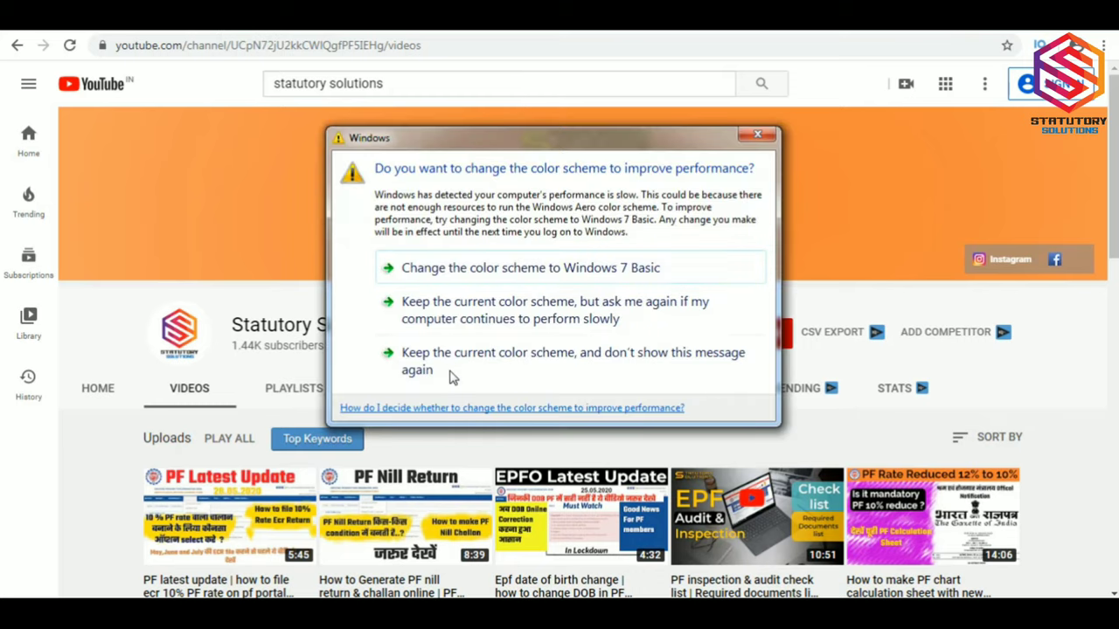
Keep the current Windows colour scheme and stop the prompt from showing again
click(452, 373)
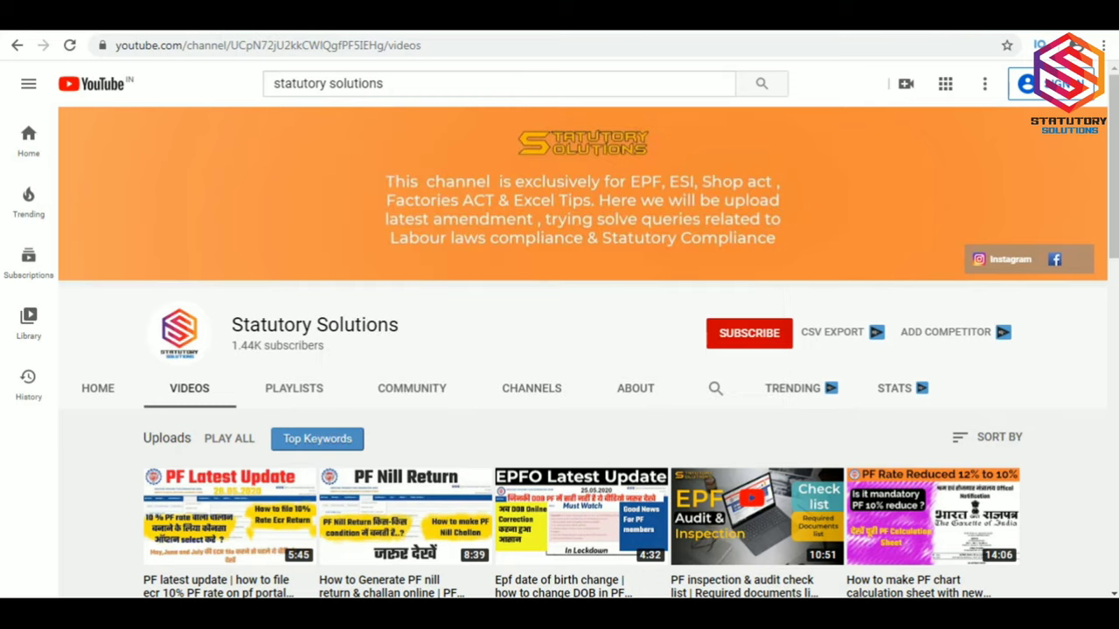
Search Google for 'epfo unified portal' and open the 'Unified Portal - EPFO' result
click(222, 32)
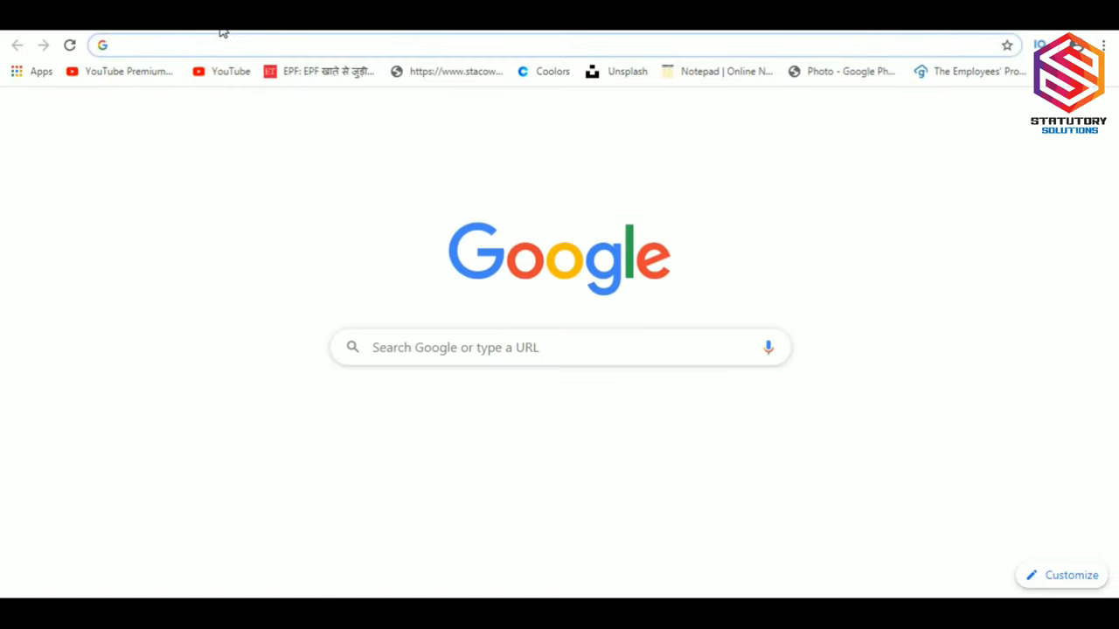
text(epfo)
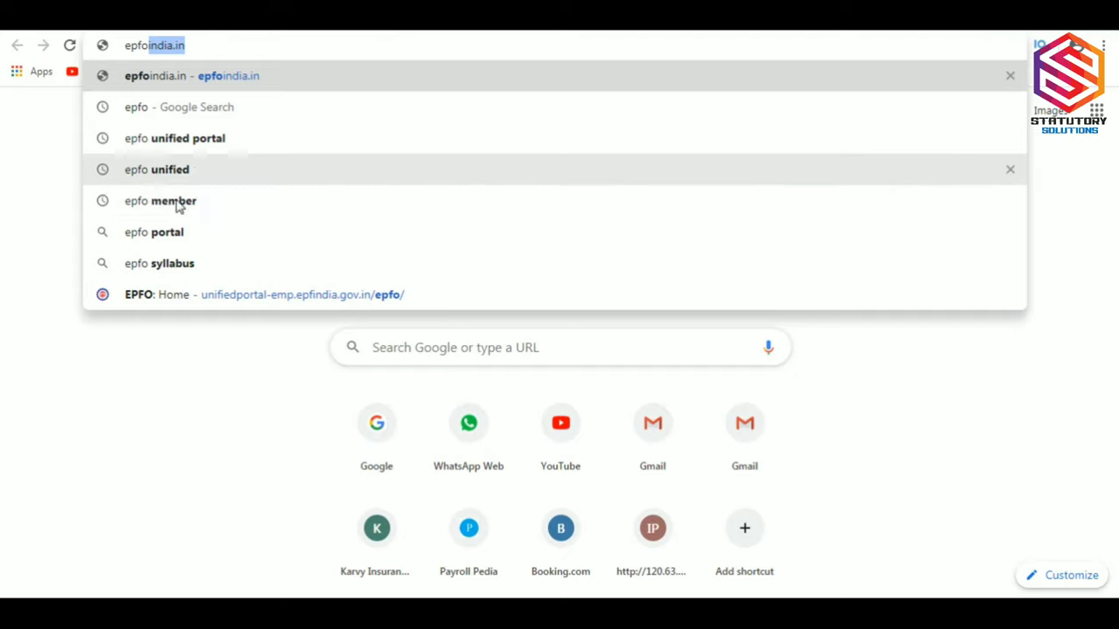
click(186, 146)
click(186, 147)
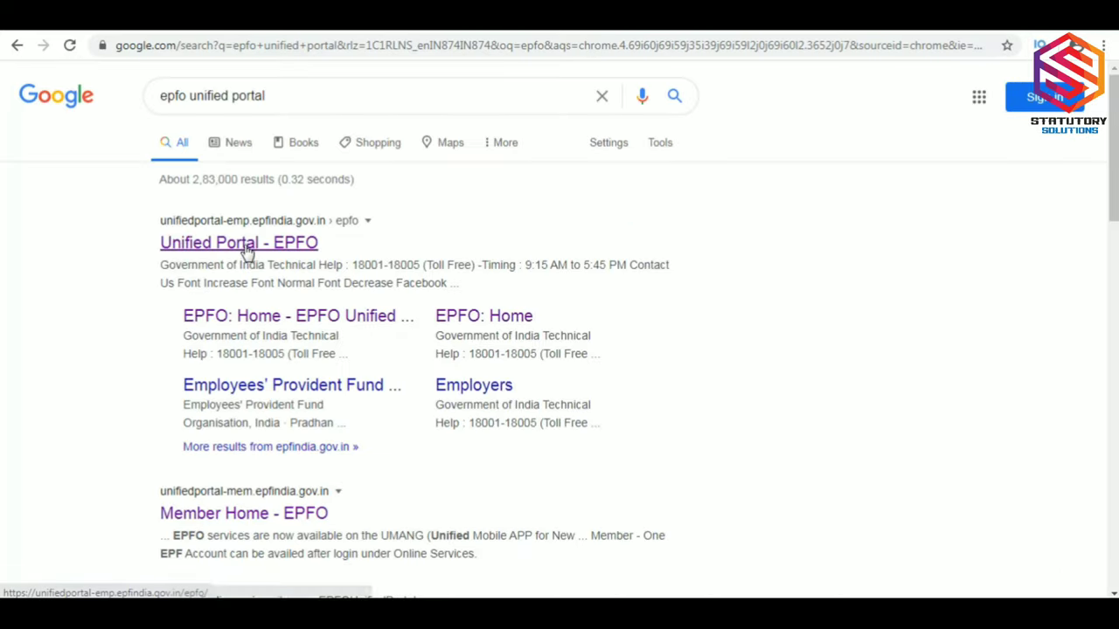
click(248, 251)
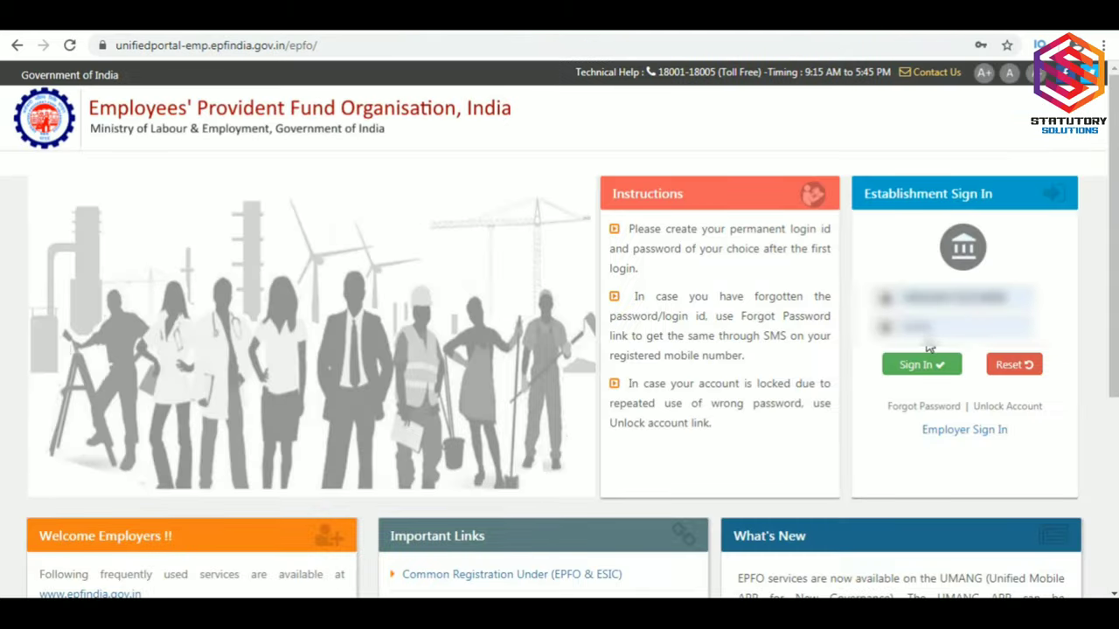
Sign in with the saved establishment login, decline saving the password, and open Dashboards
click(934, 326)
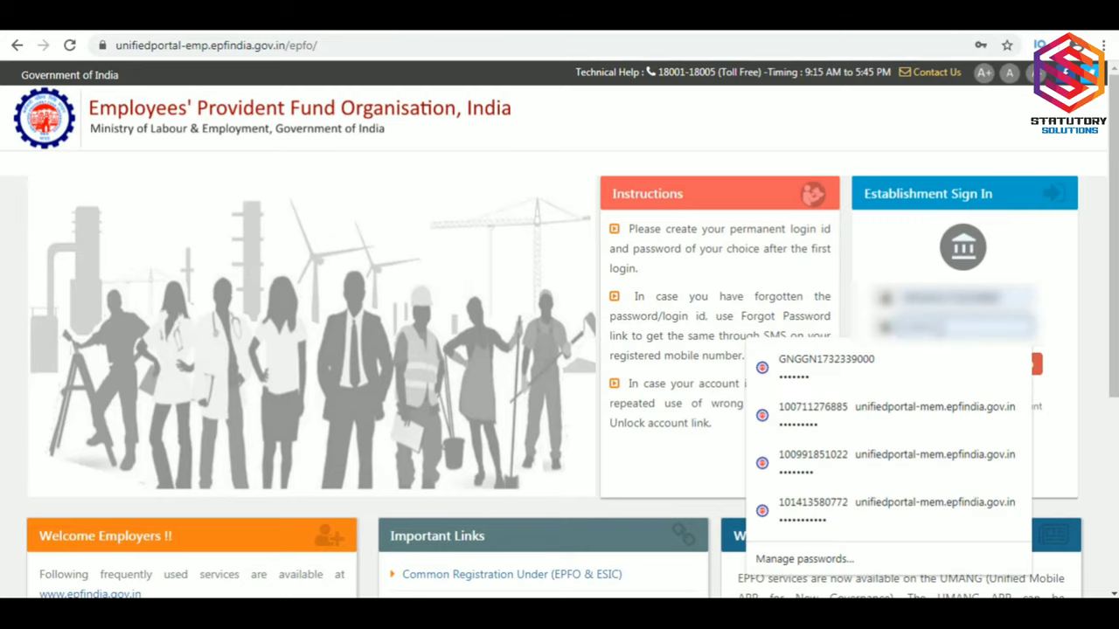
key(Return)
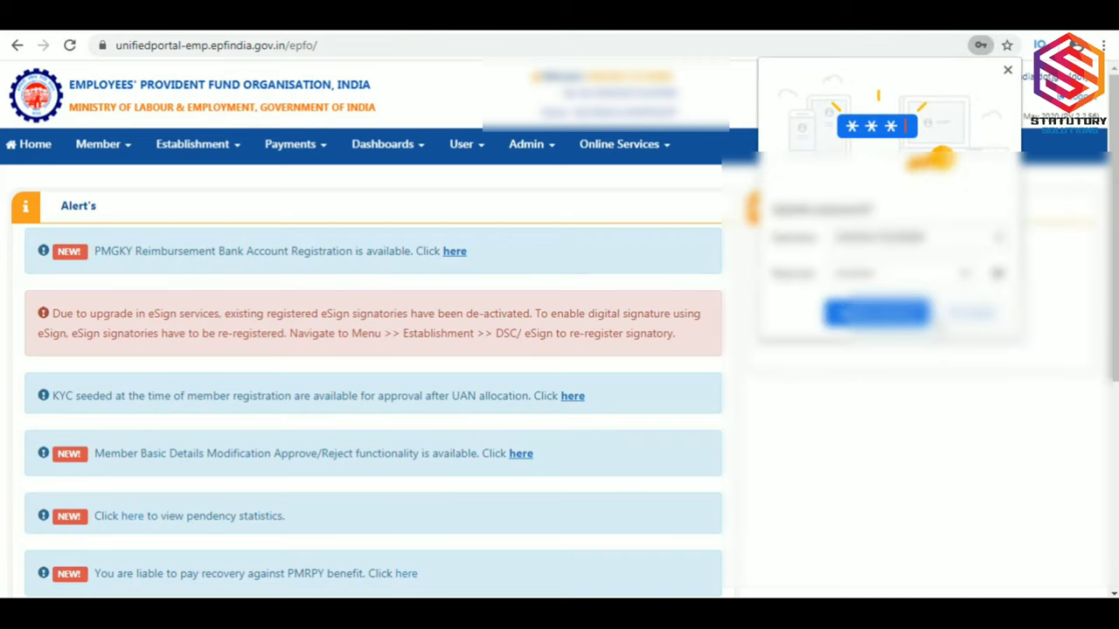
click(957, 316)
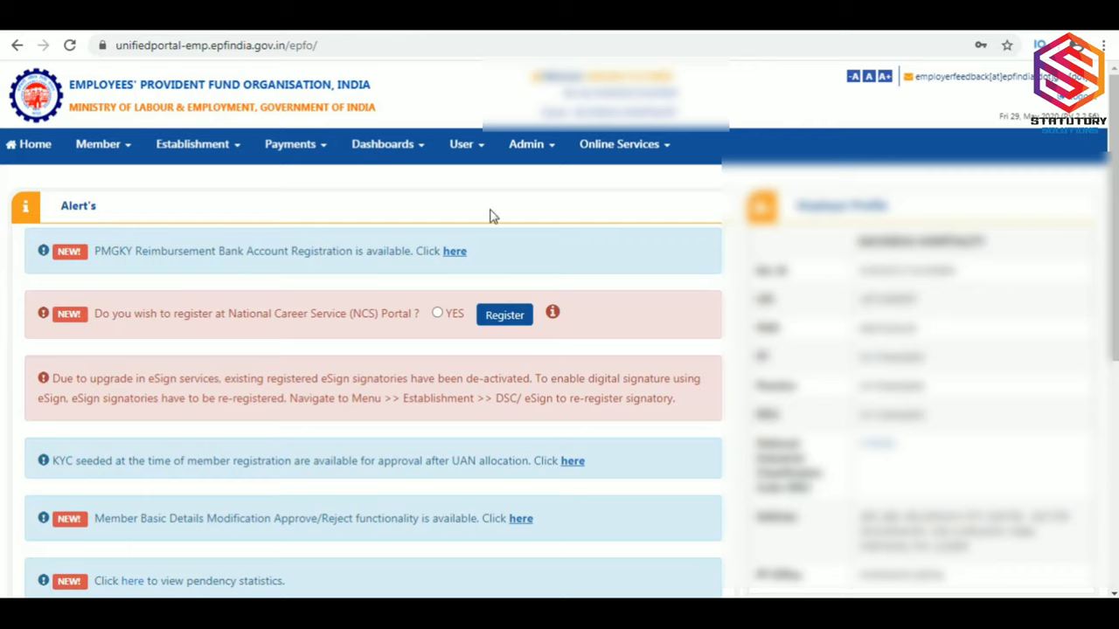
click(408, 163)
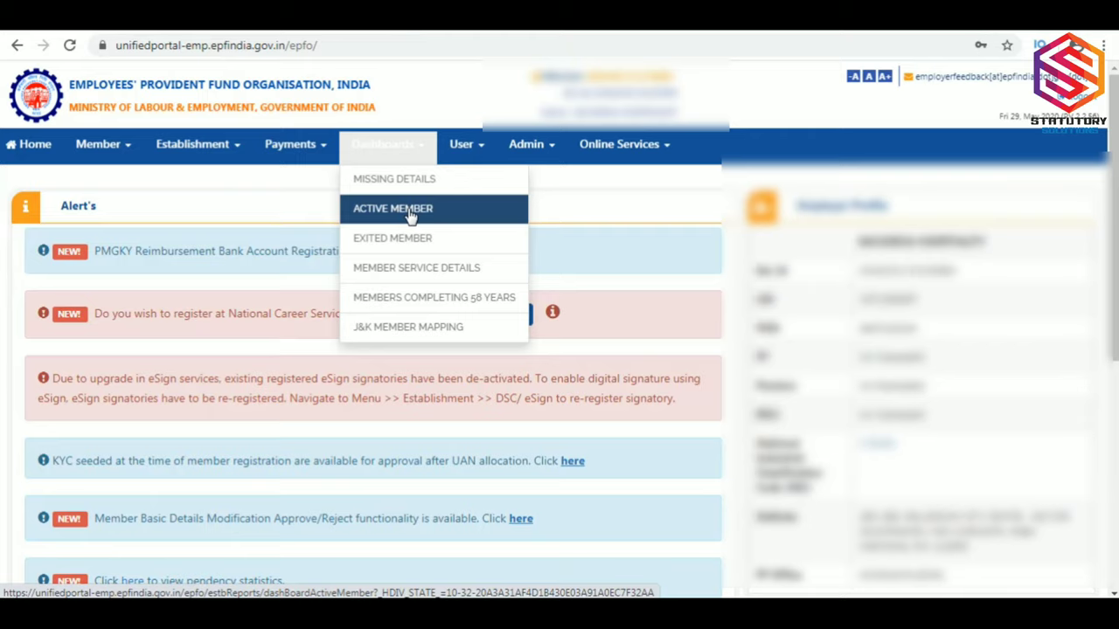
Open the Active Member dashboard, download the member list as CSV and open it
click(411, 217)
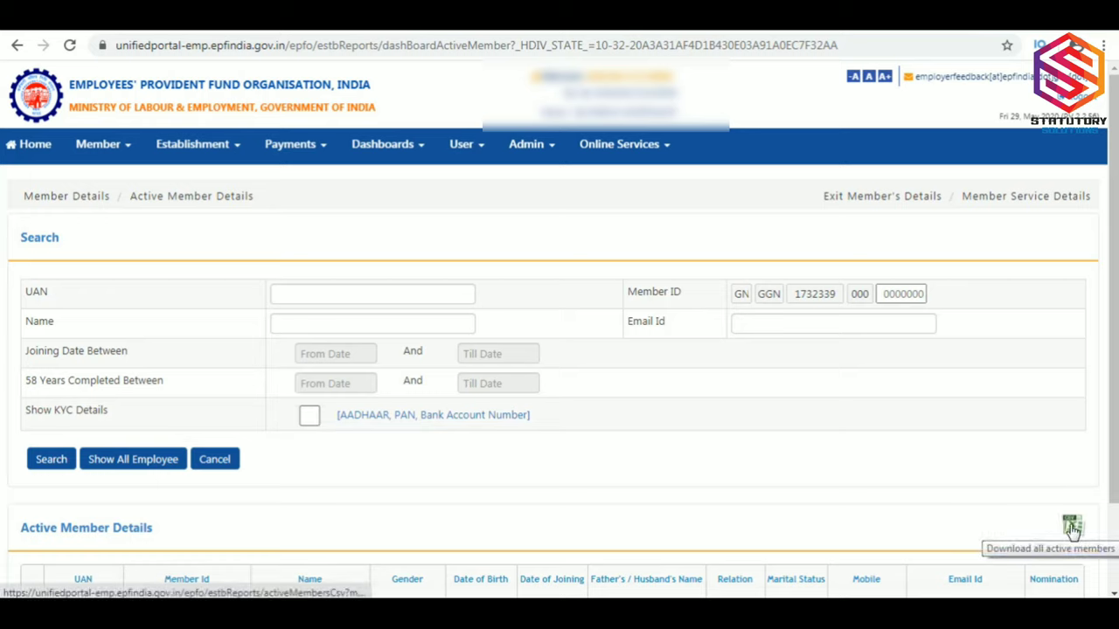
click(1072, 526)
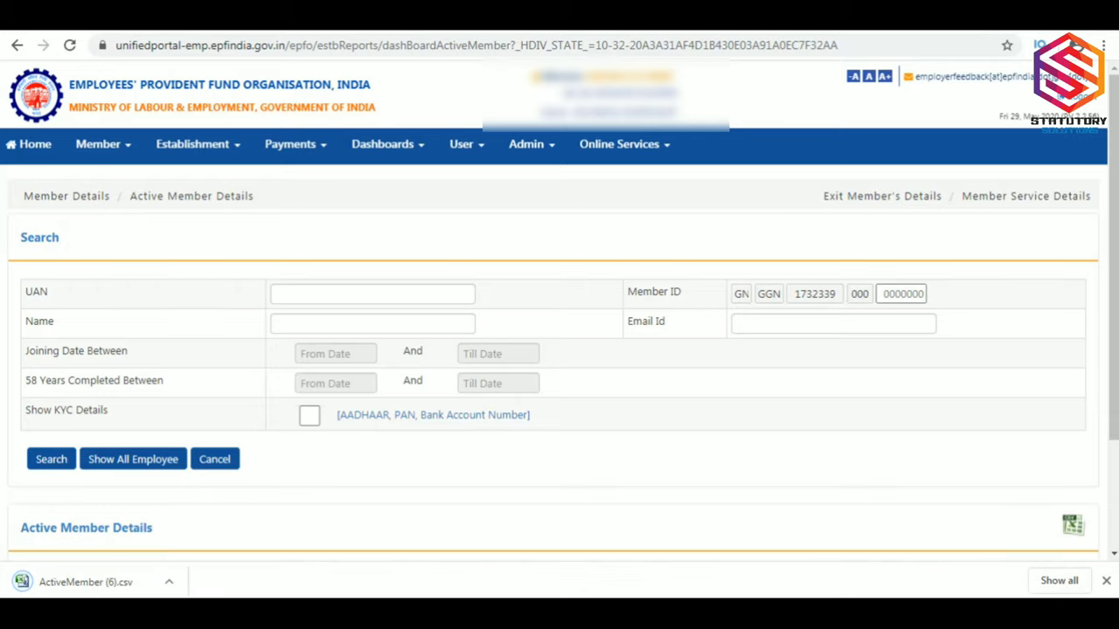
click(168, 581)
click(189, 477)
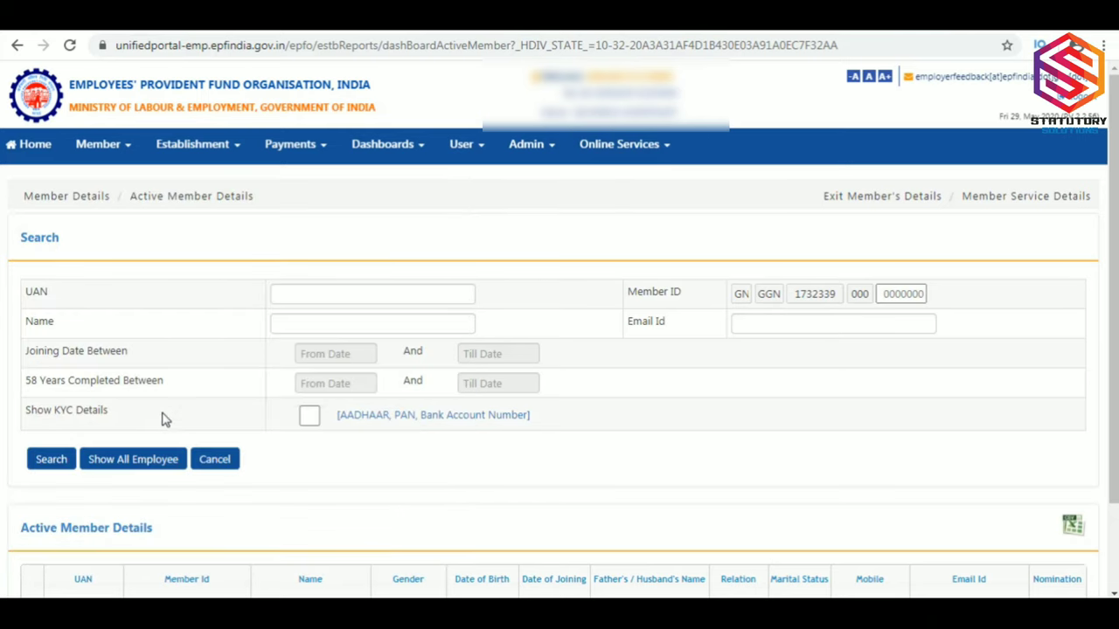
Export all active members with KYC details (Aadhaar, PAN, bank) and open the CSV in Excel
click(310, 420)
click(128, 461)
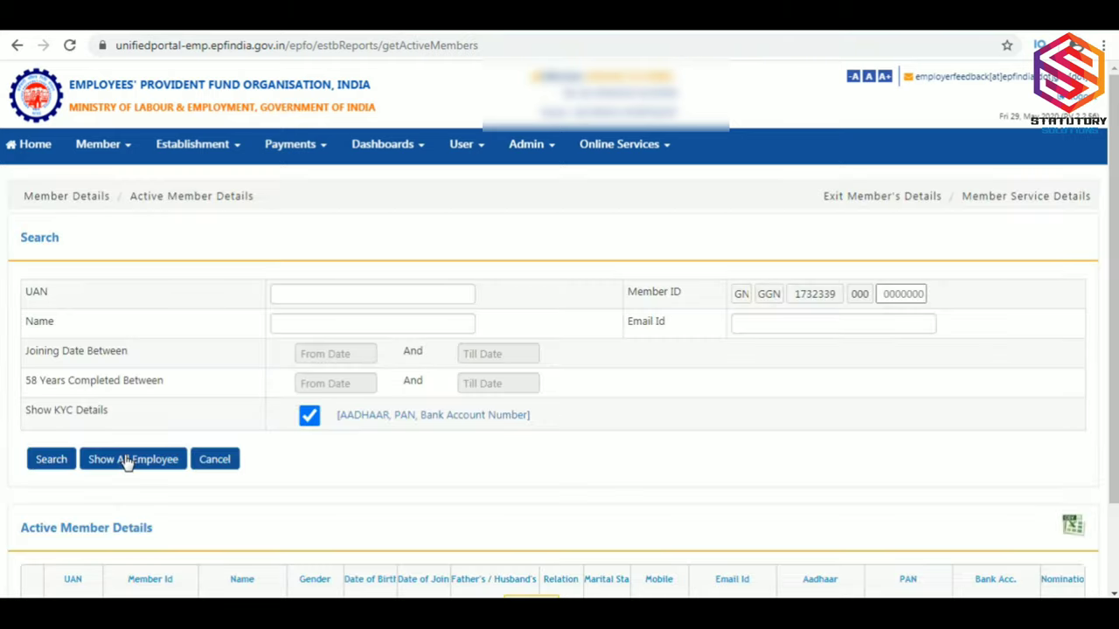
click(1073, 524)
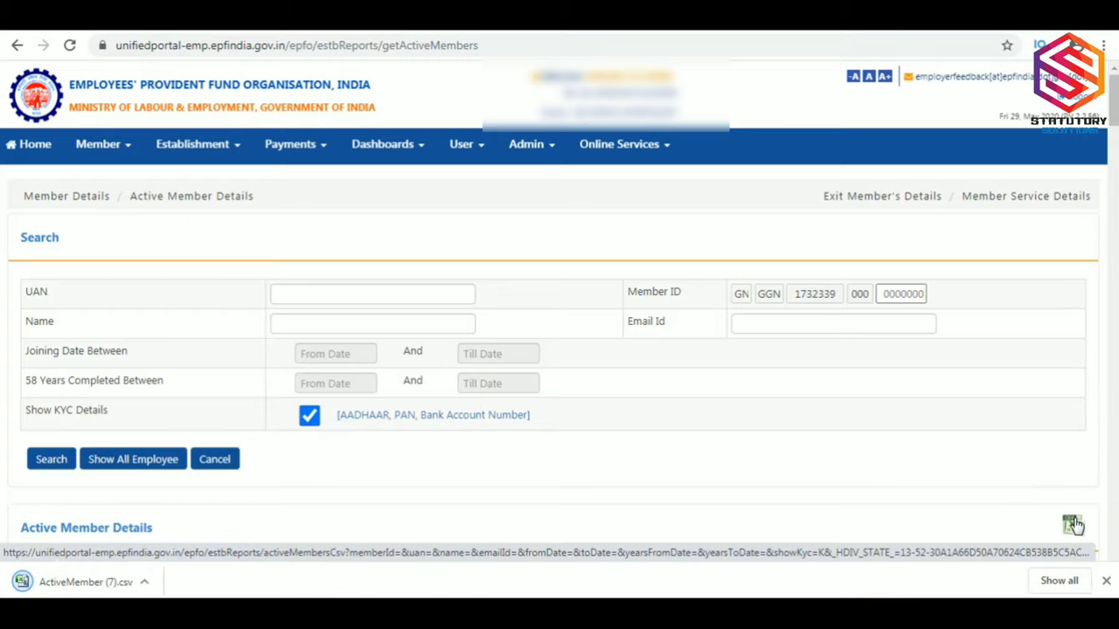
click(170, 584)
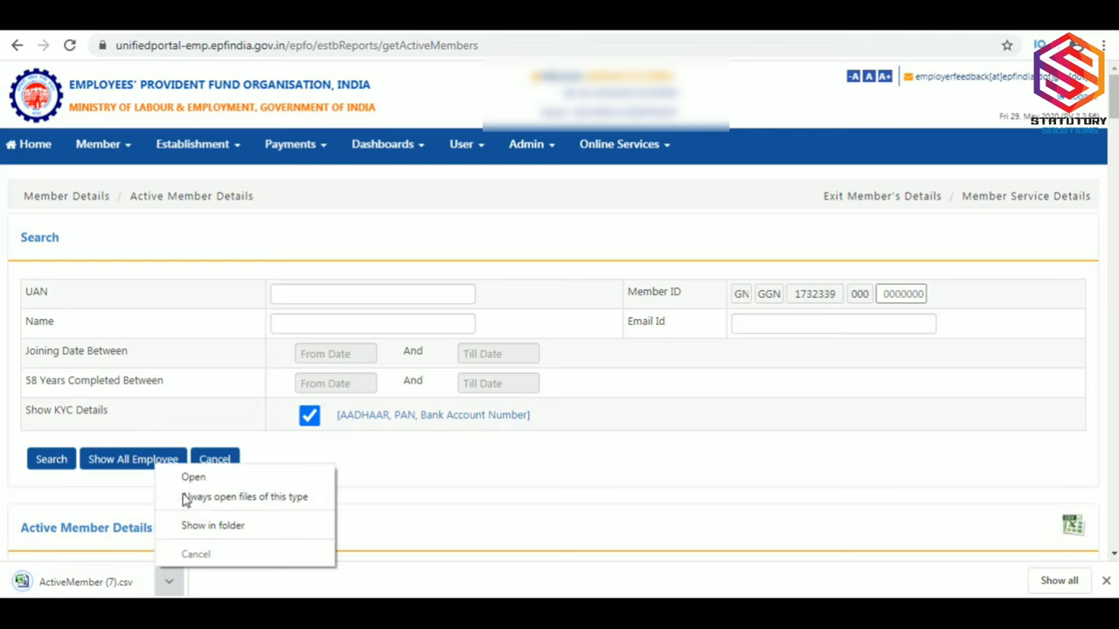
click(192, 475)
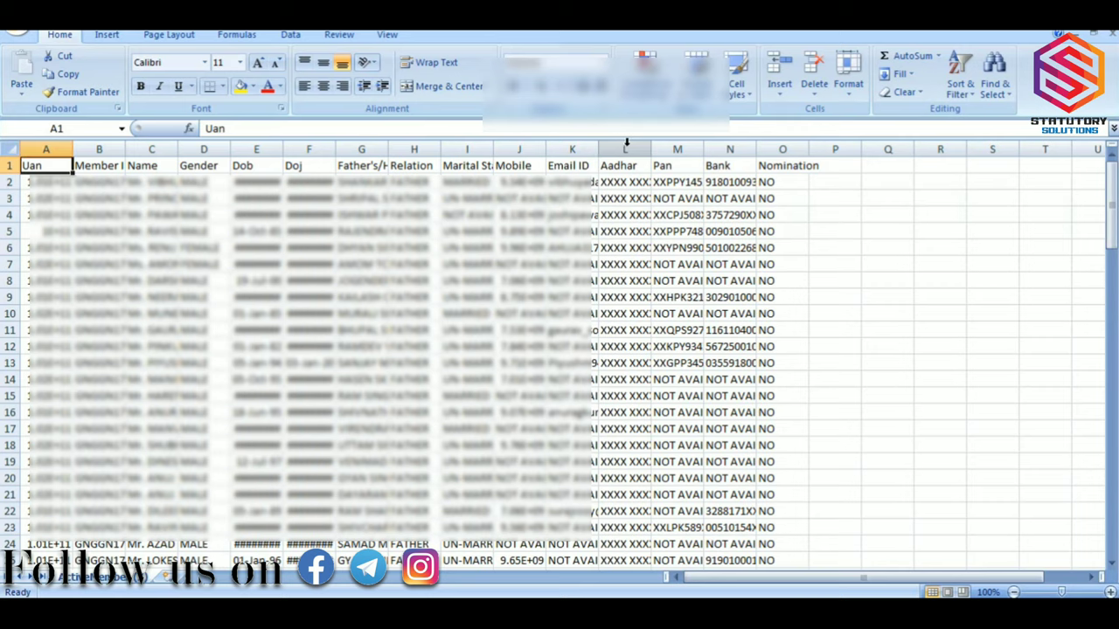
AutoFit columns L to N (Aadhar, Pan, Bank) and scan down the Aadhar entries
drag(622, 145, 724, 146)
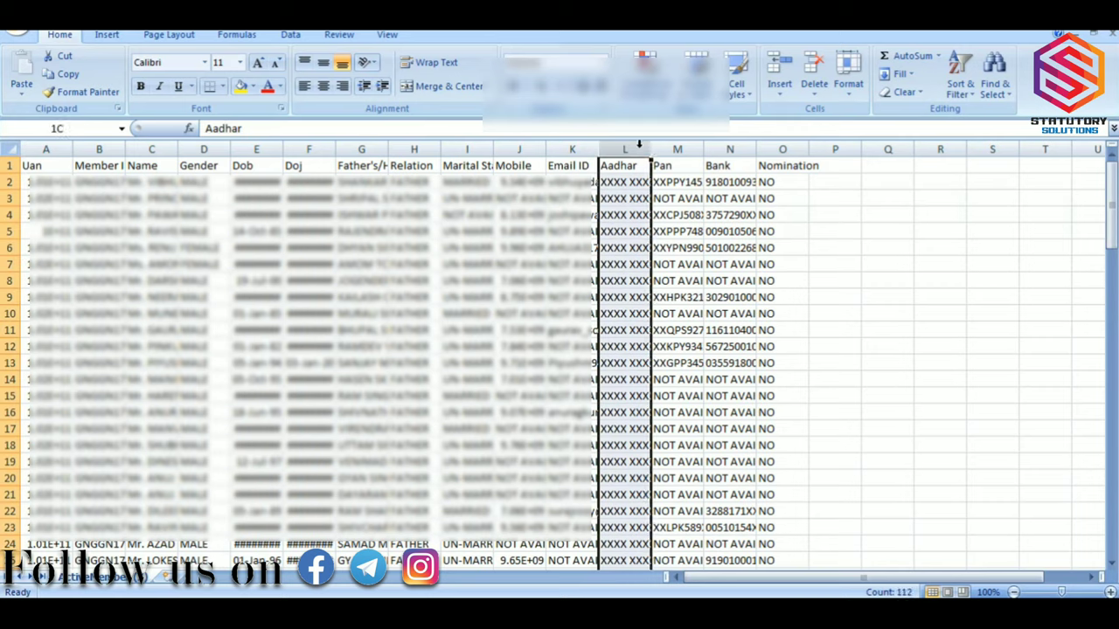
double_click(755, 147)
click(652, 218)
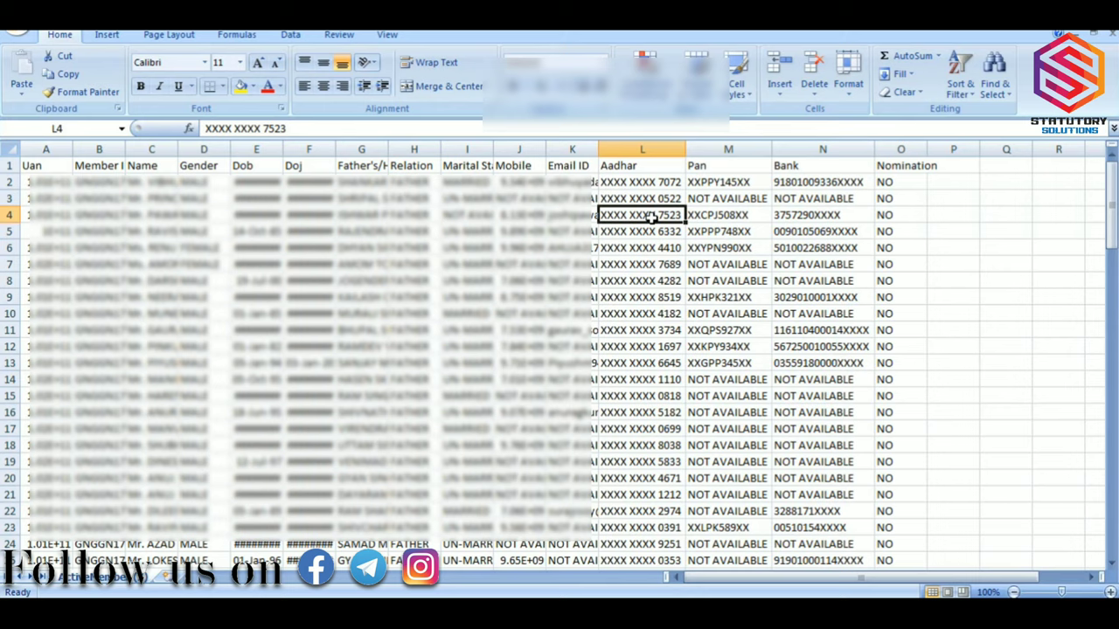
key(Down)
key(Down)
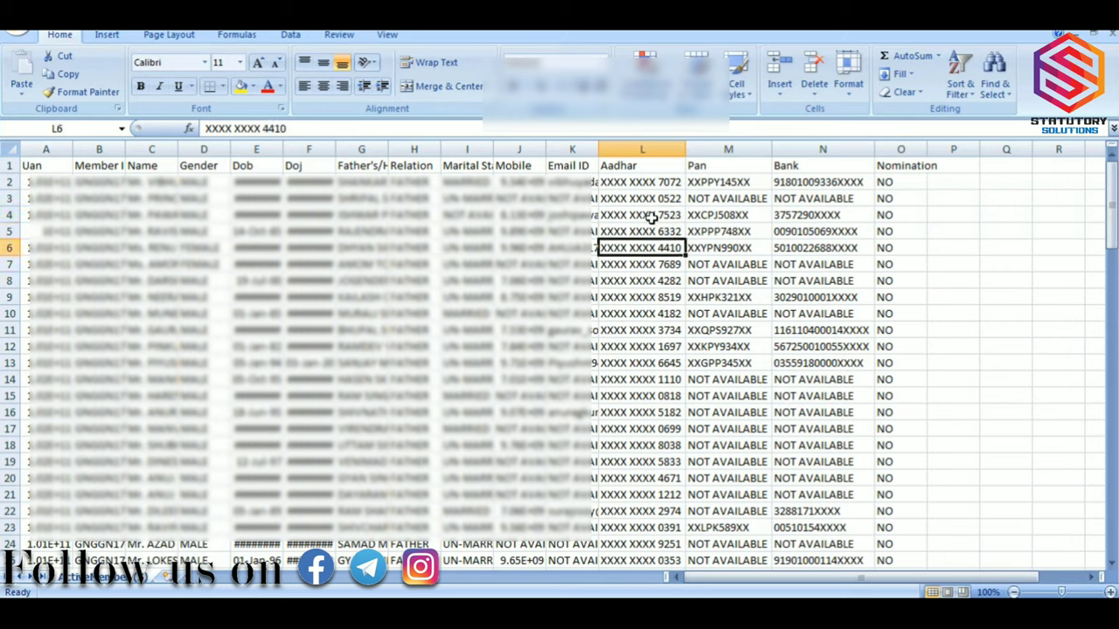
key(Down)
key(Down)
key(Down)
key(Down)
key(Down)
key(Down)
key(Down)
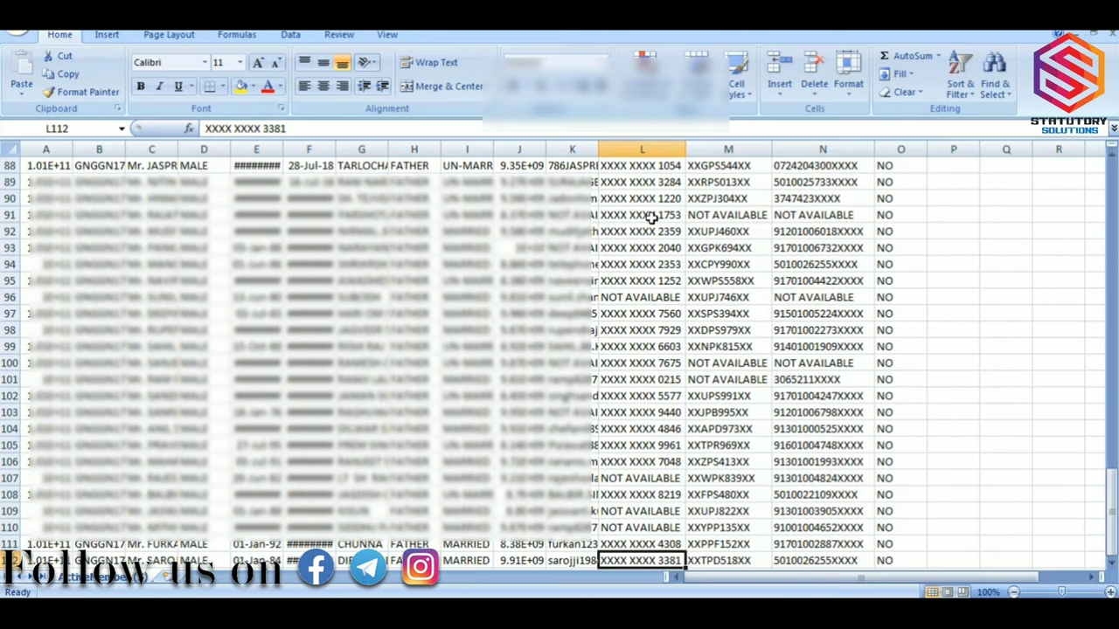
key(Down)
key(Down)
key(Down)
key(Down)
key(Down)
key(Down)
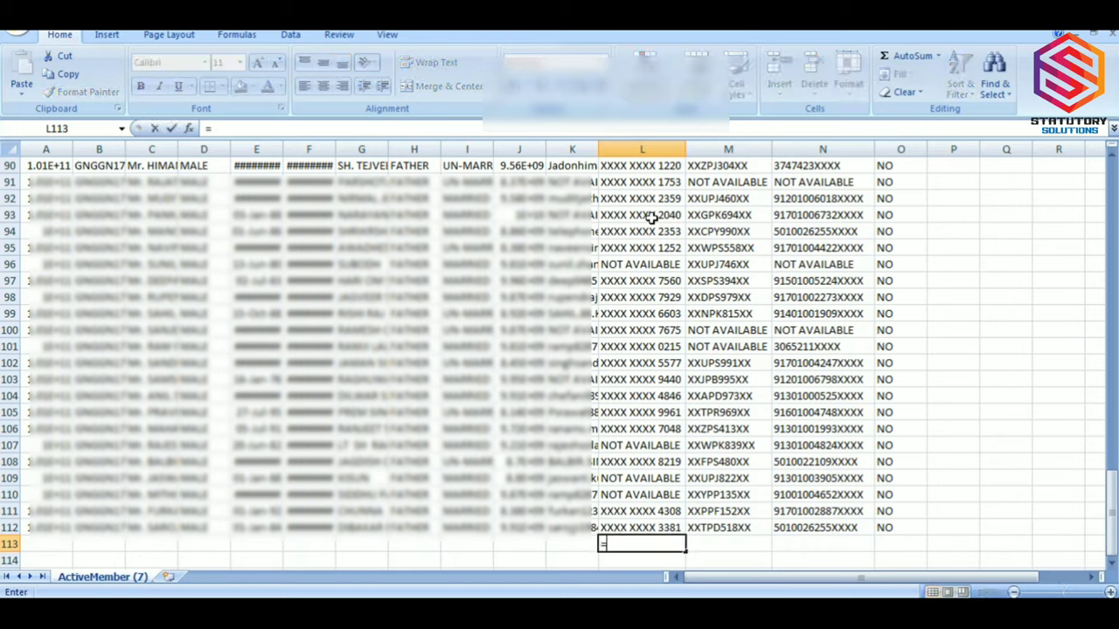
Enter =COUNTBLANK(L2:L112) in L113 to count blank Aadhar entries
text(=coun)
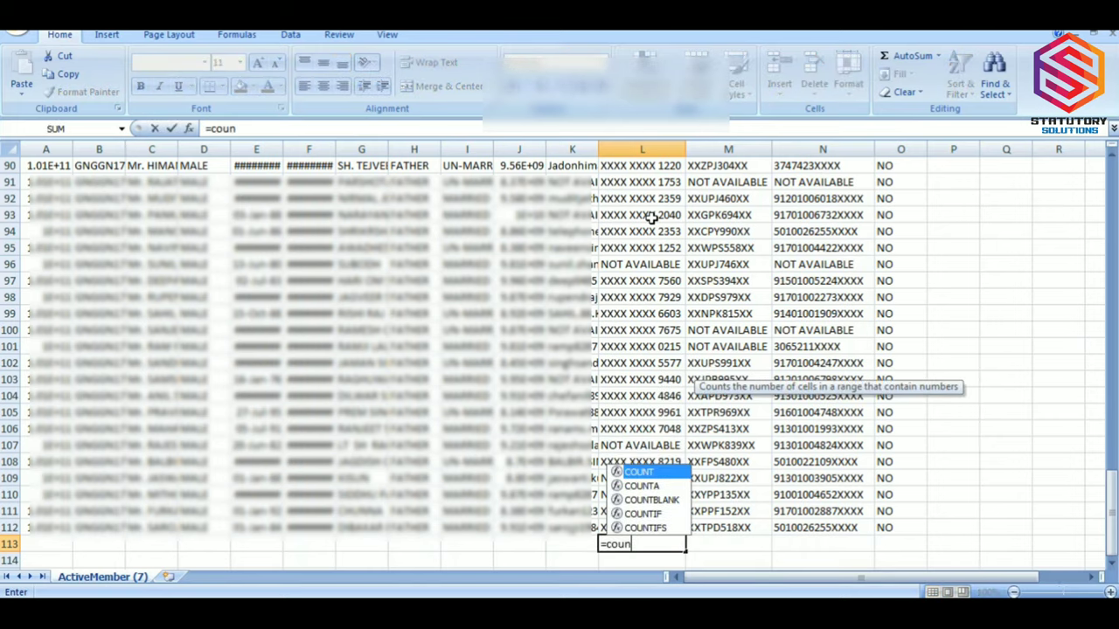
key(Down)
key(Down)
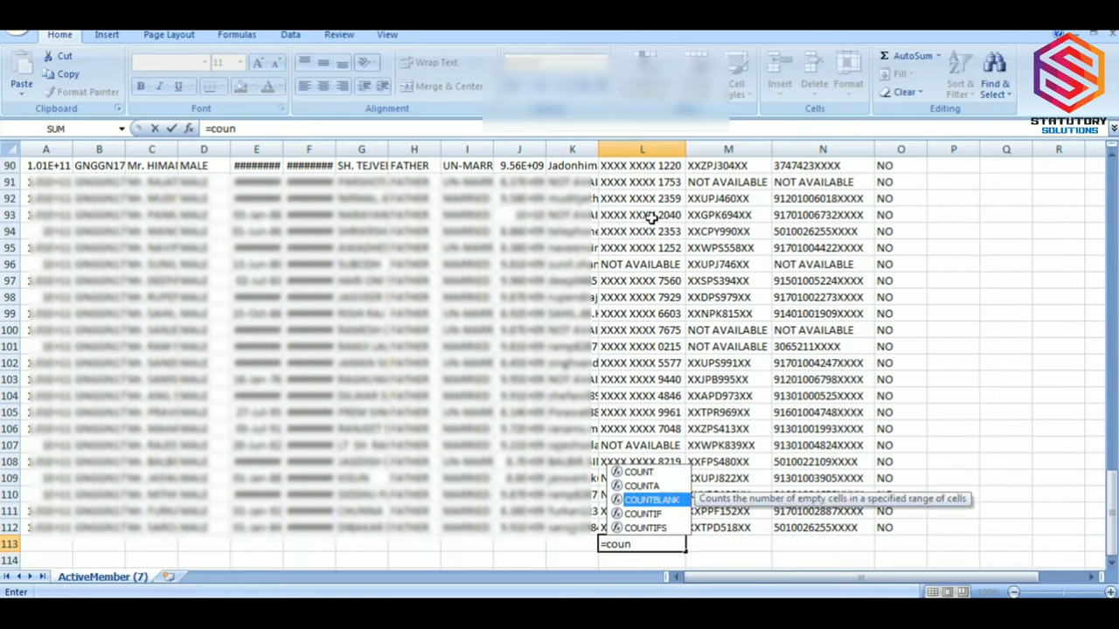
key(ctrl+Return)
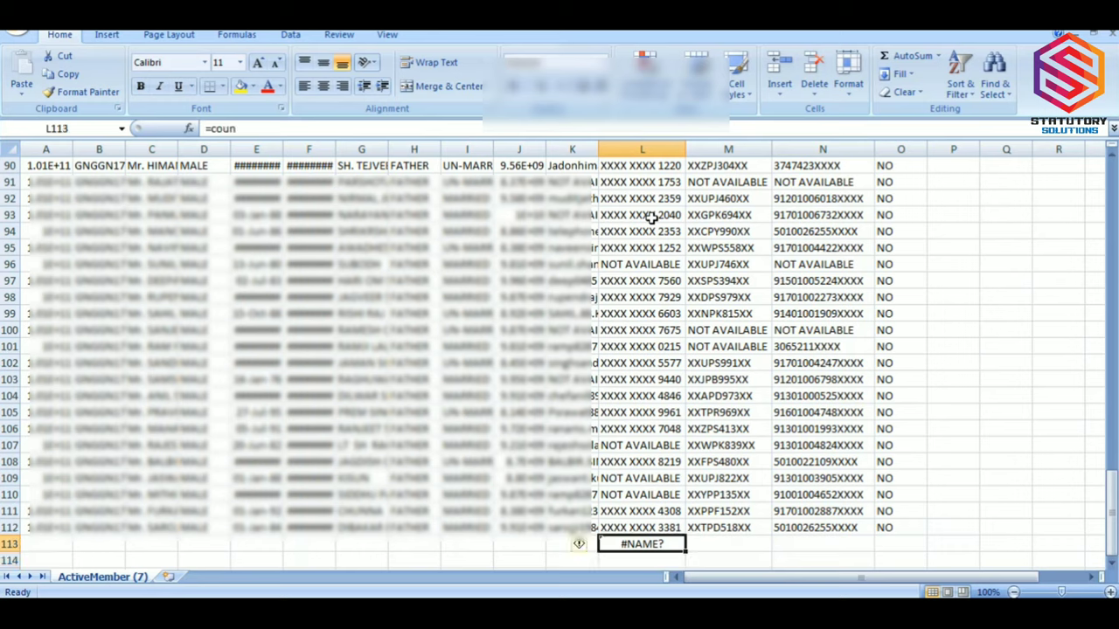
text(=)
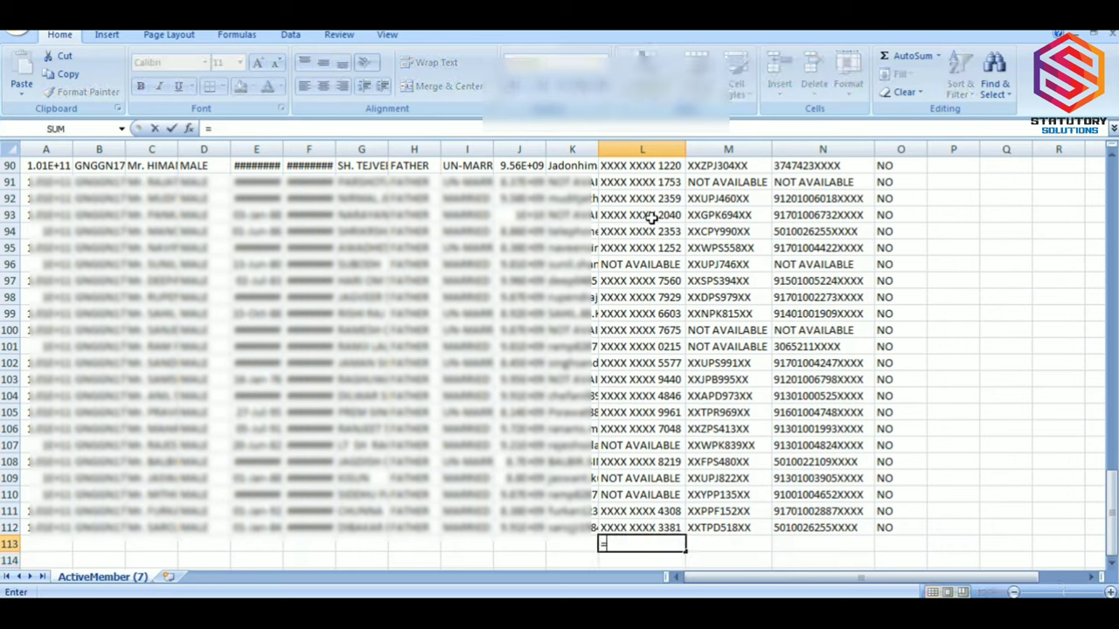
text(cou)
key(Down)
key(Down)
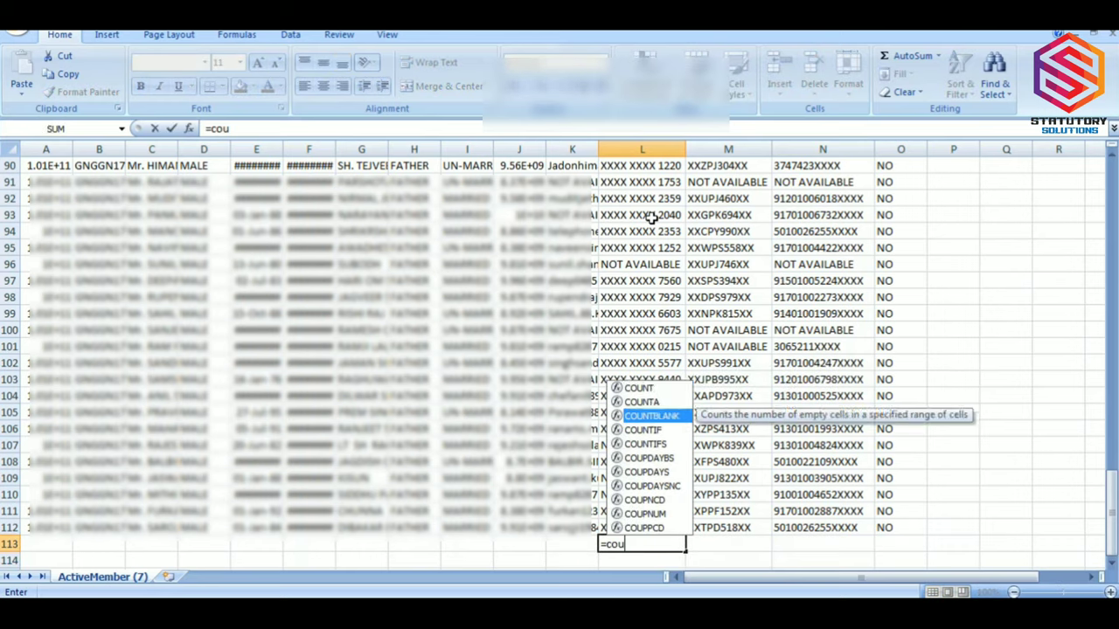
key(Tab)
key(Up)
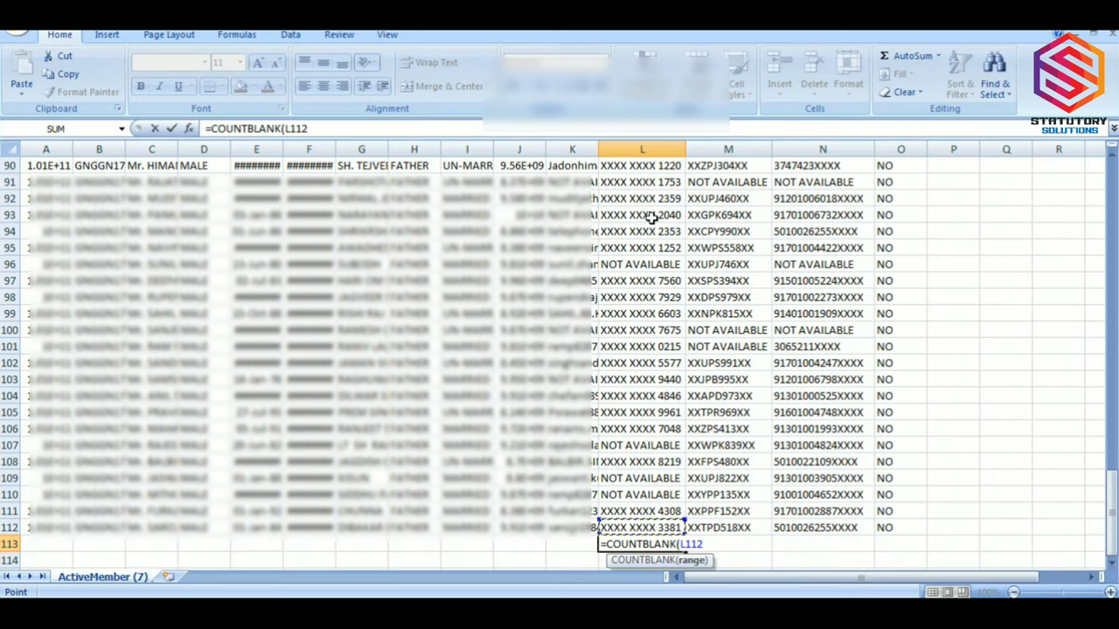
key(ctrl+shift+Up)
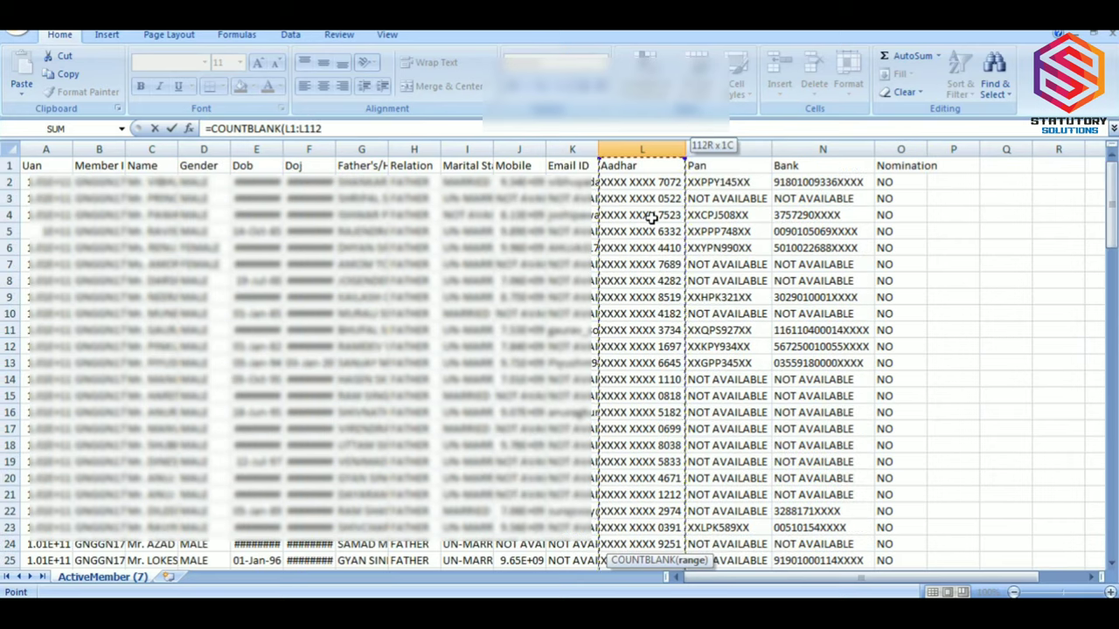
key(shift+Down)
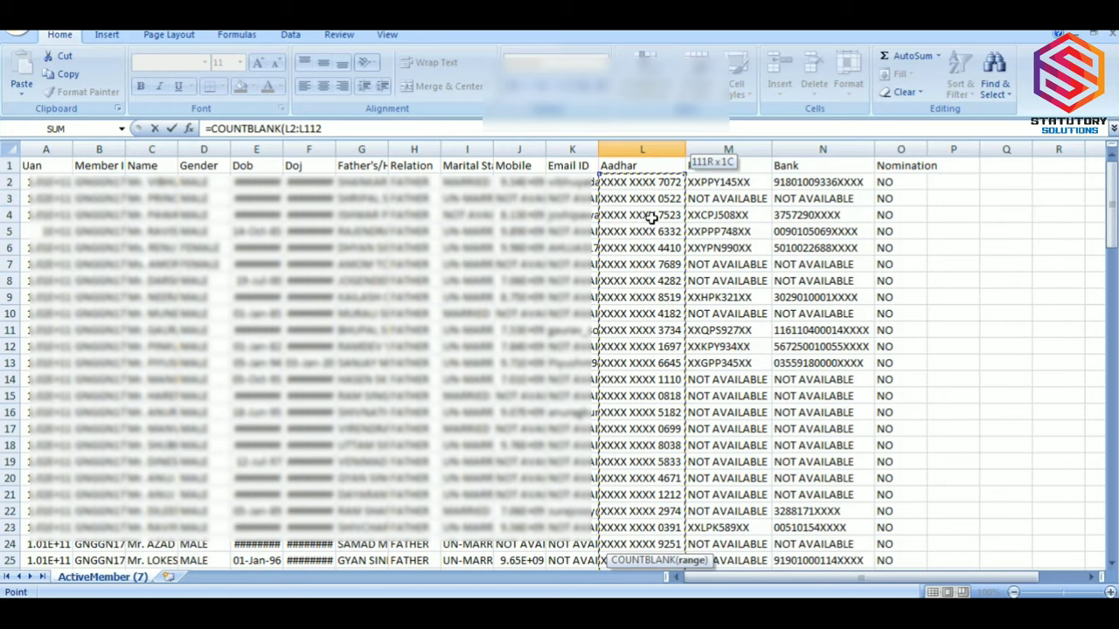
key(Return)
Fill the COUNTBLANK formula right from L113 into M113 and N113 with Ctrl+R
key(Up)
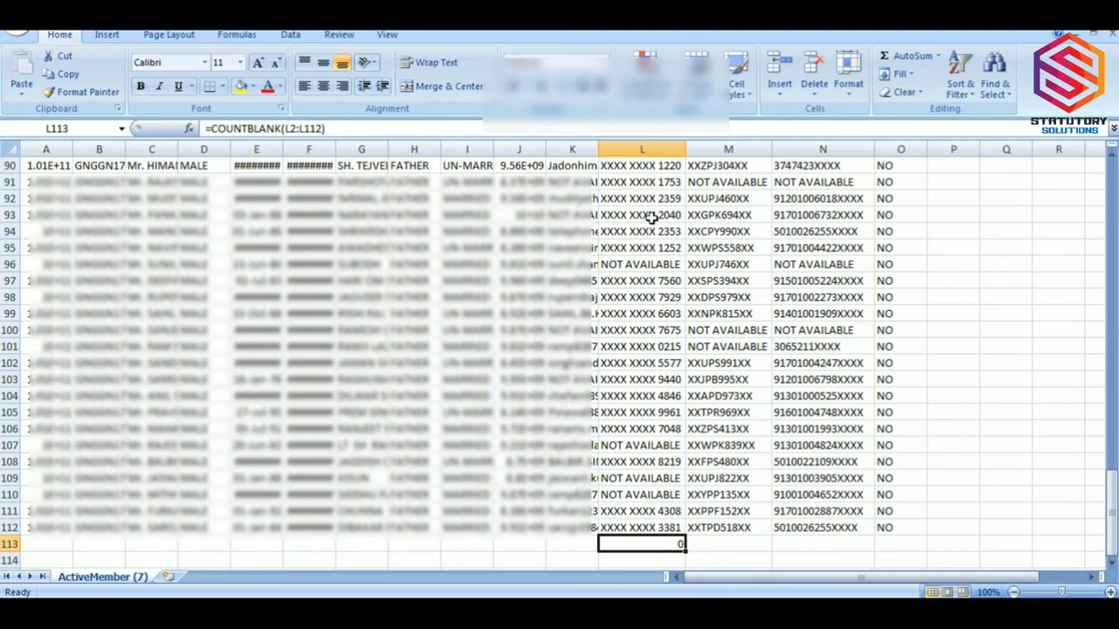
key(Up)
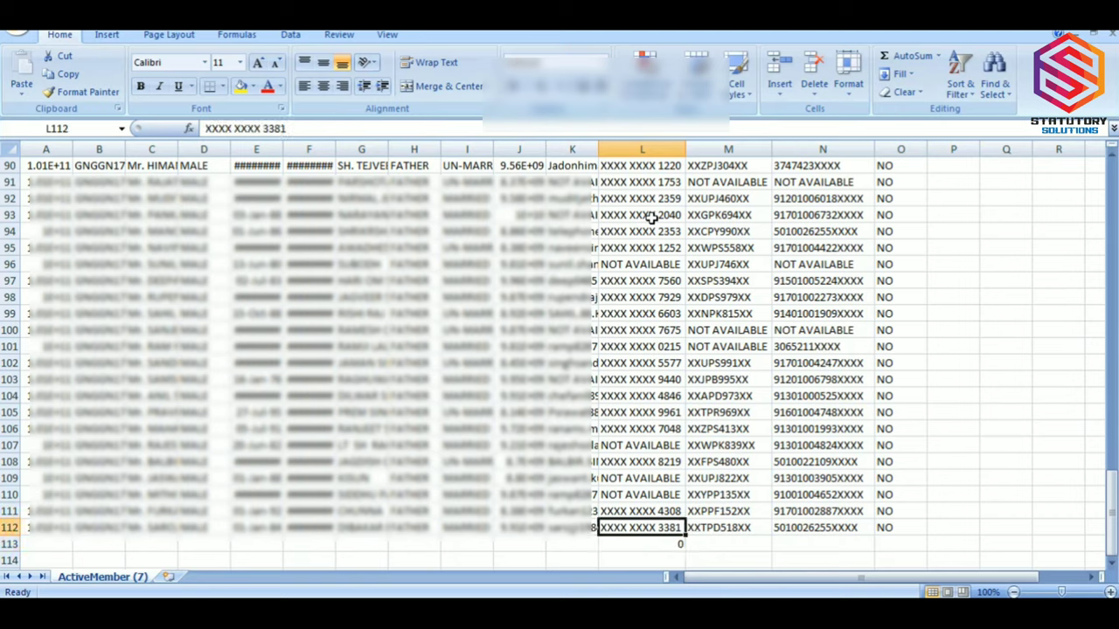
key(Down)
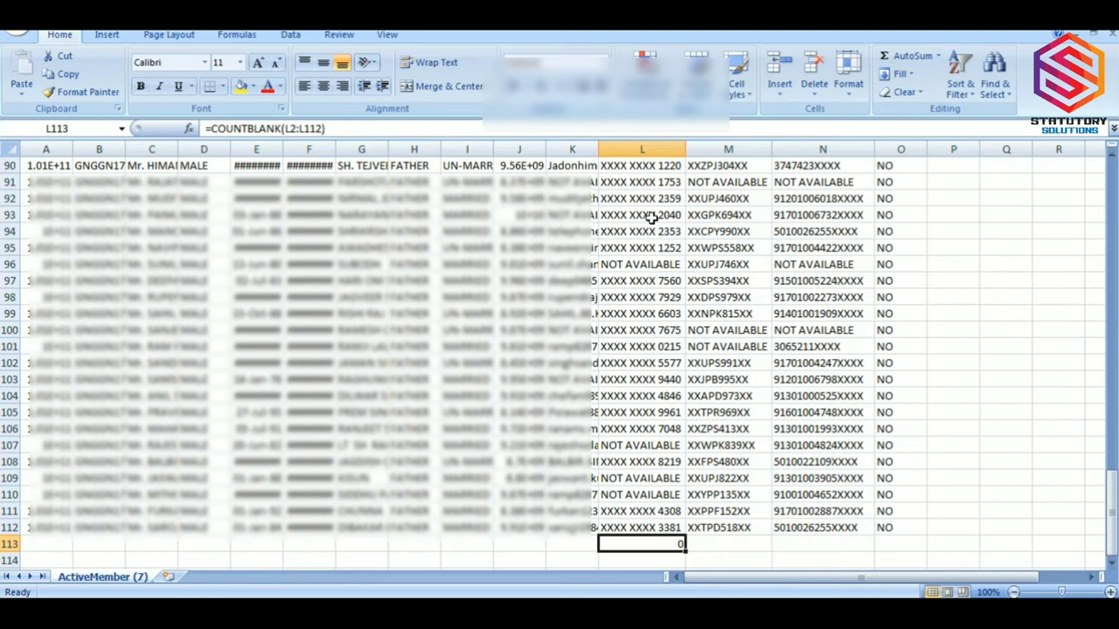
key(shift+Right)
key(shift+Right)
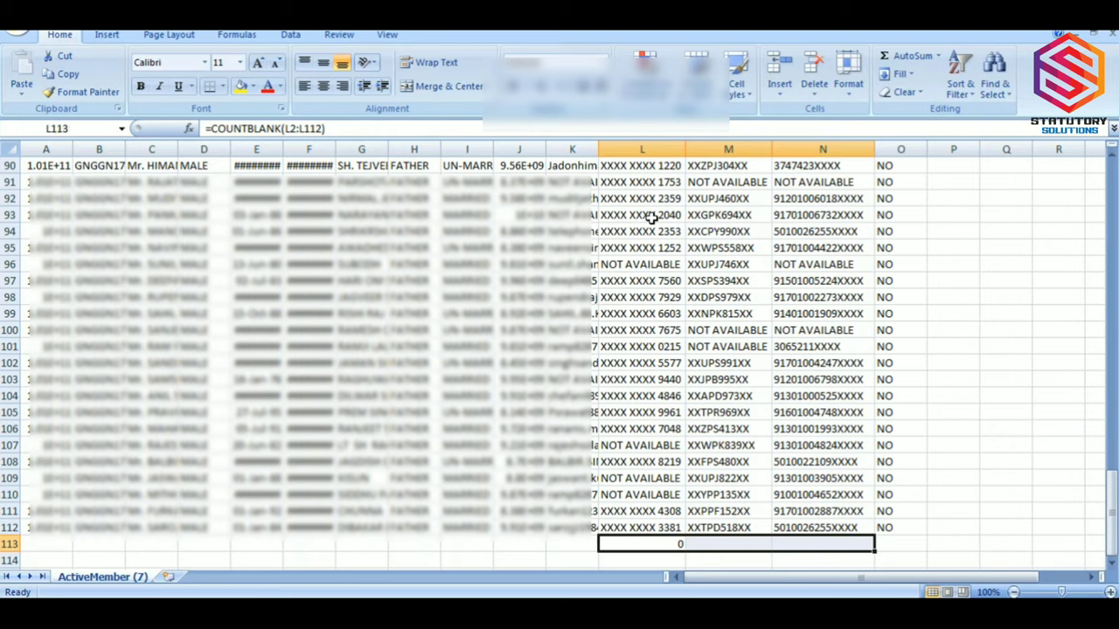
key(ctrl+r)
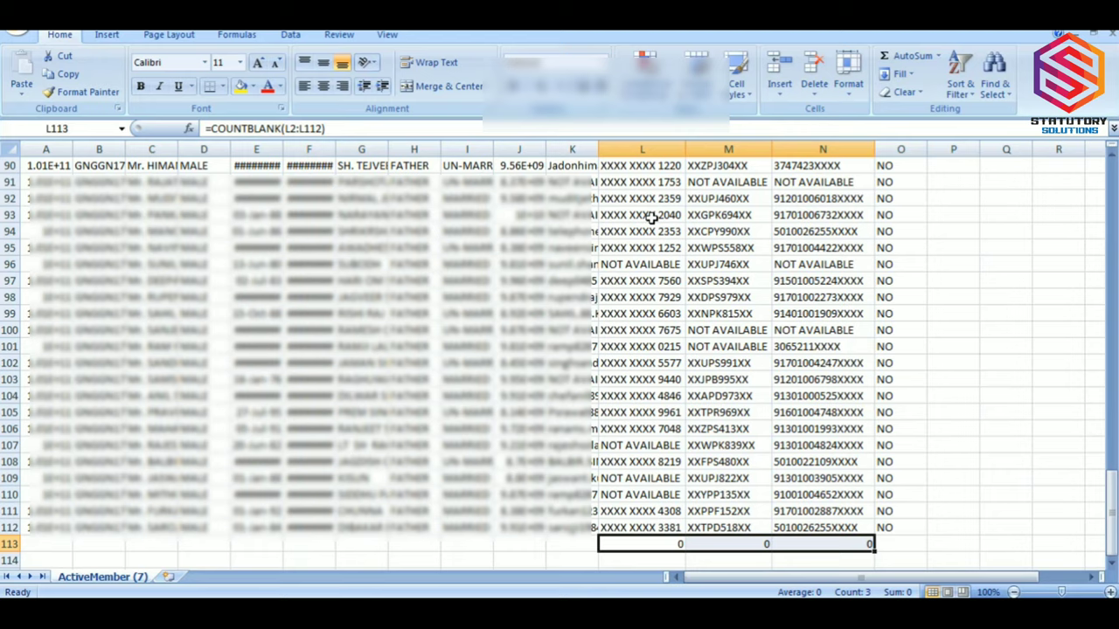
key(Up)
key(Up)
key(Up)
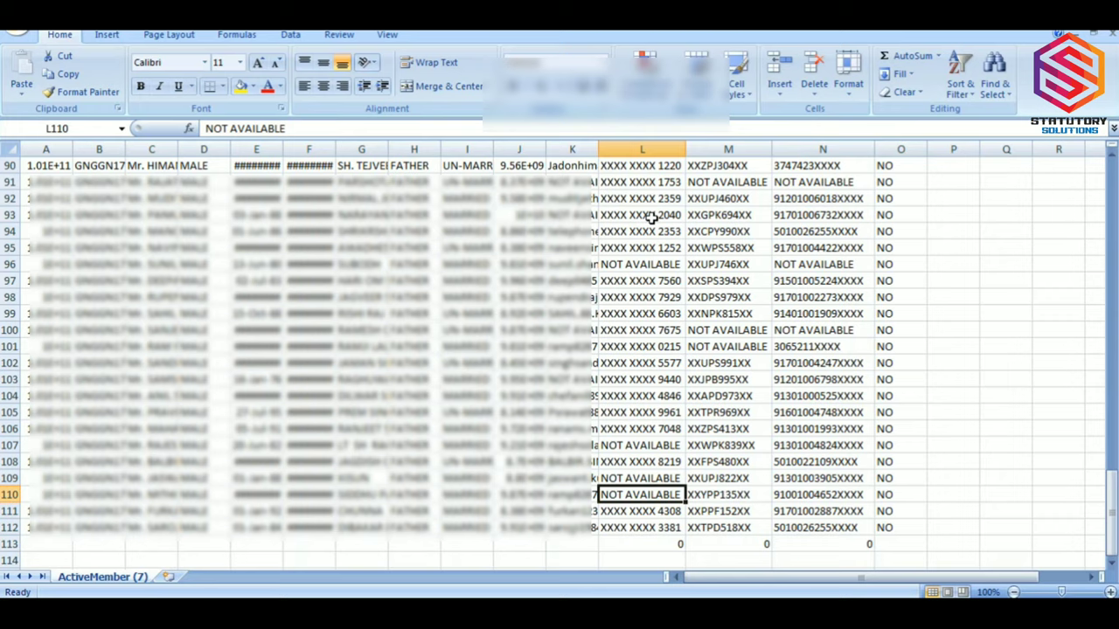
Replace every 'NOT AVAILABLE' entry with nothing, making the totals read 6, 41 and 37
key(ctrl+c)
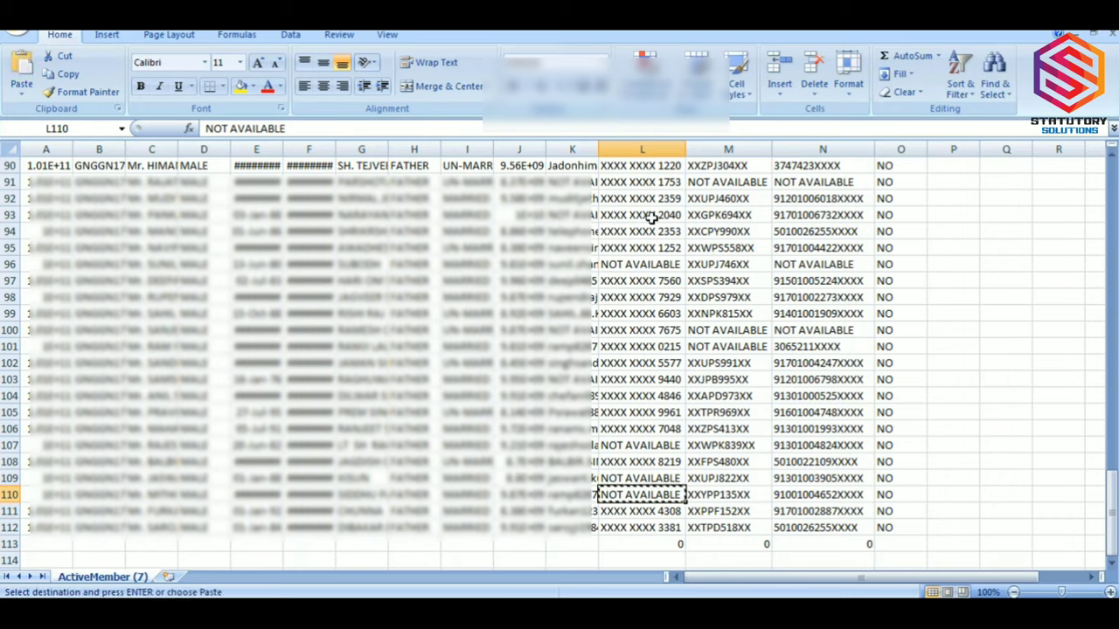
key(ctrl+h)
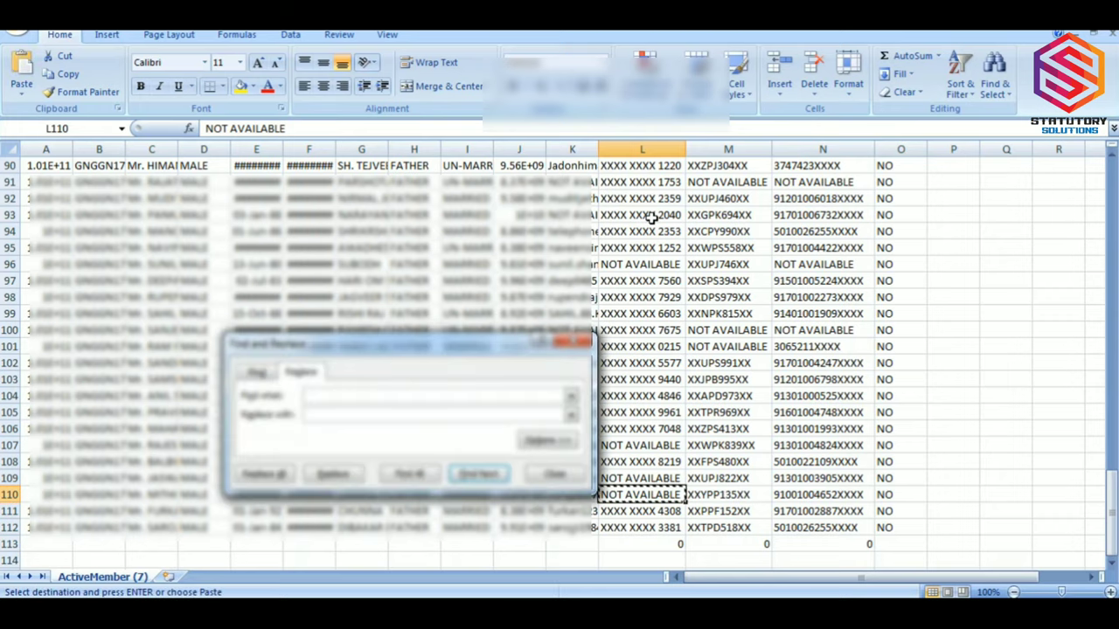
key(ctrl+v)
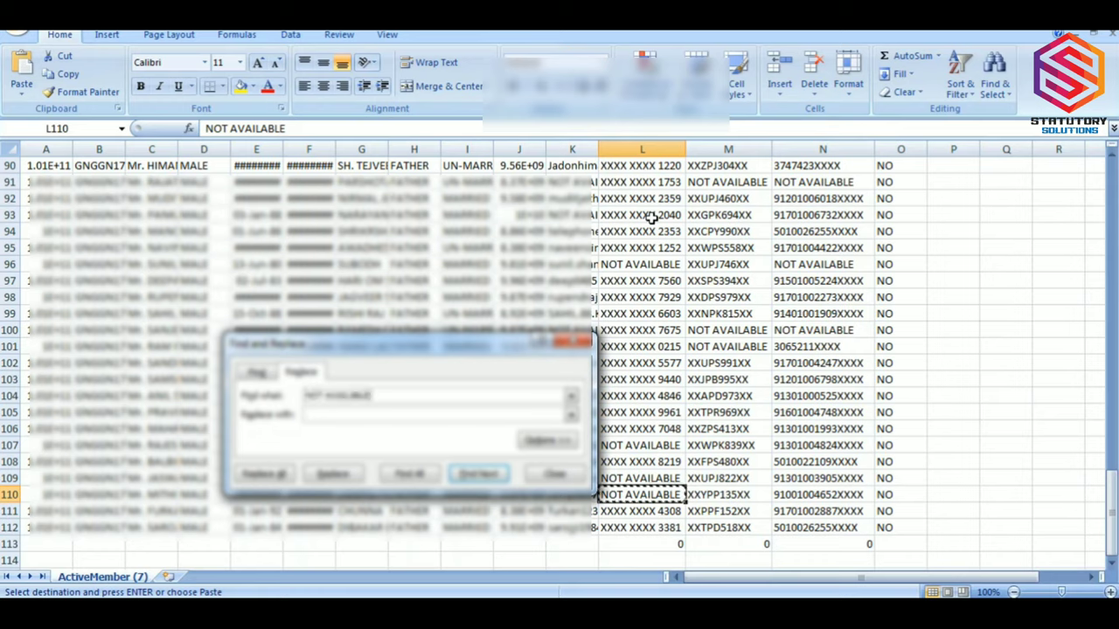
key(Tab)
key(Tab)
key(Tab)
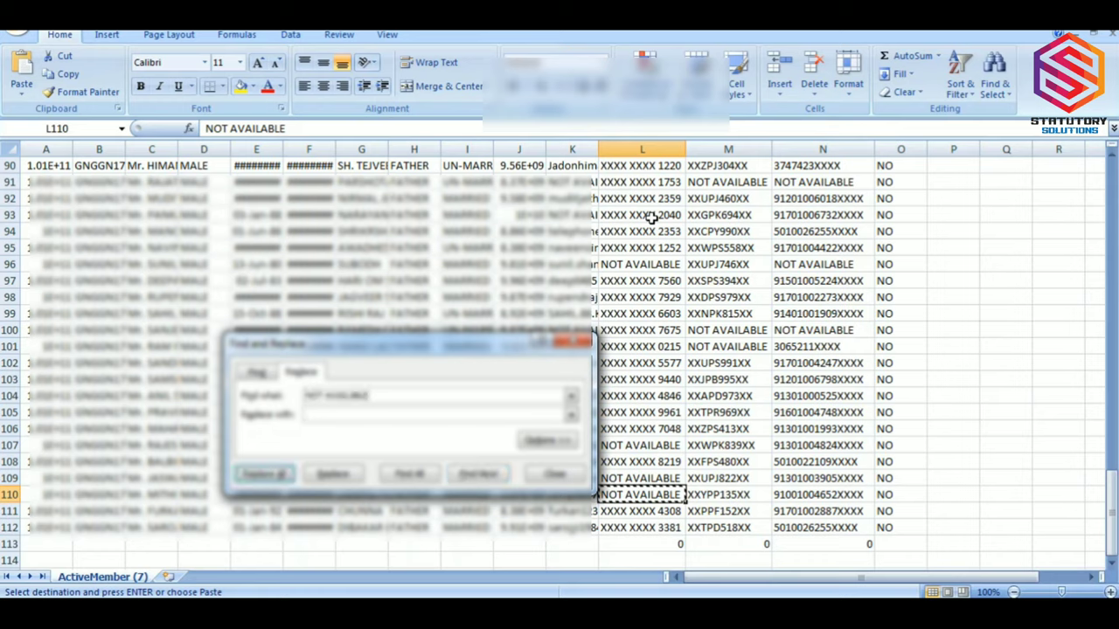
key(Return)
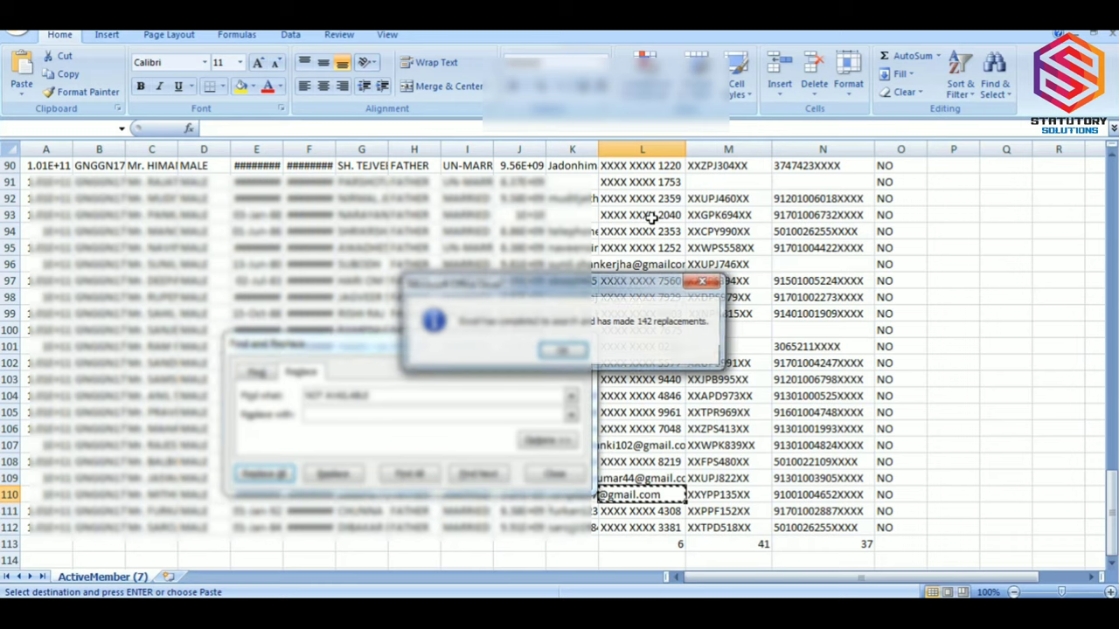
key(Return)
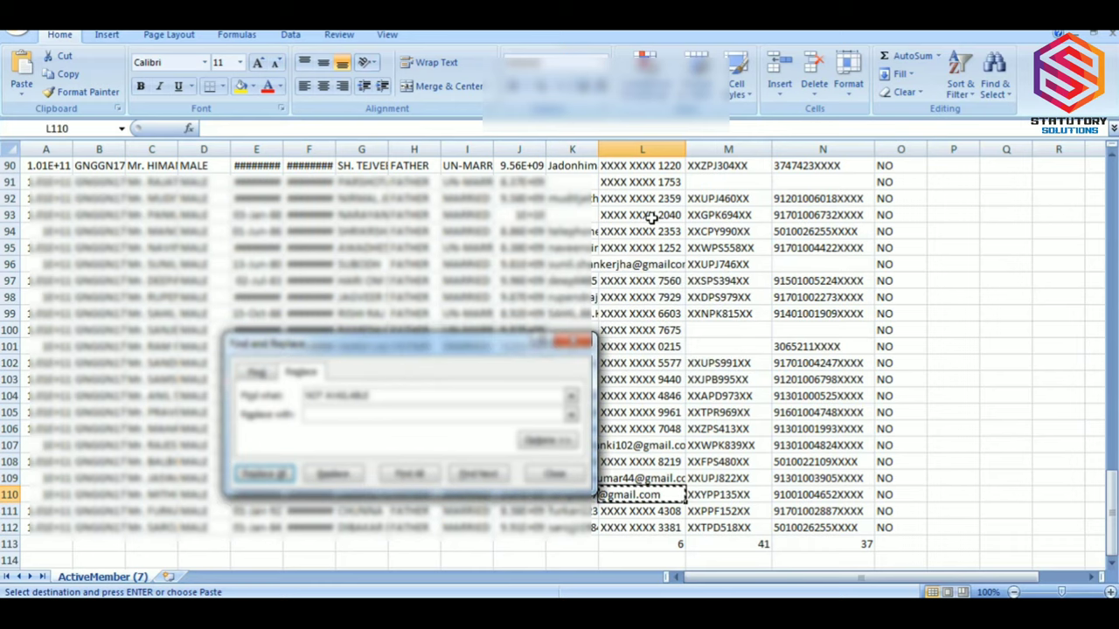
key(Escape)
key(Right)
key(Left)
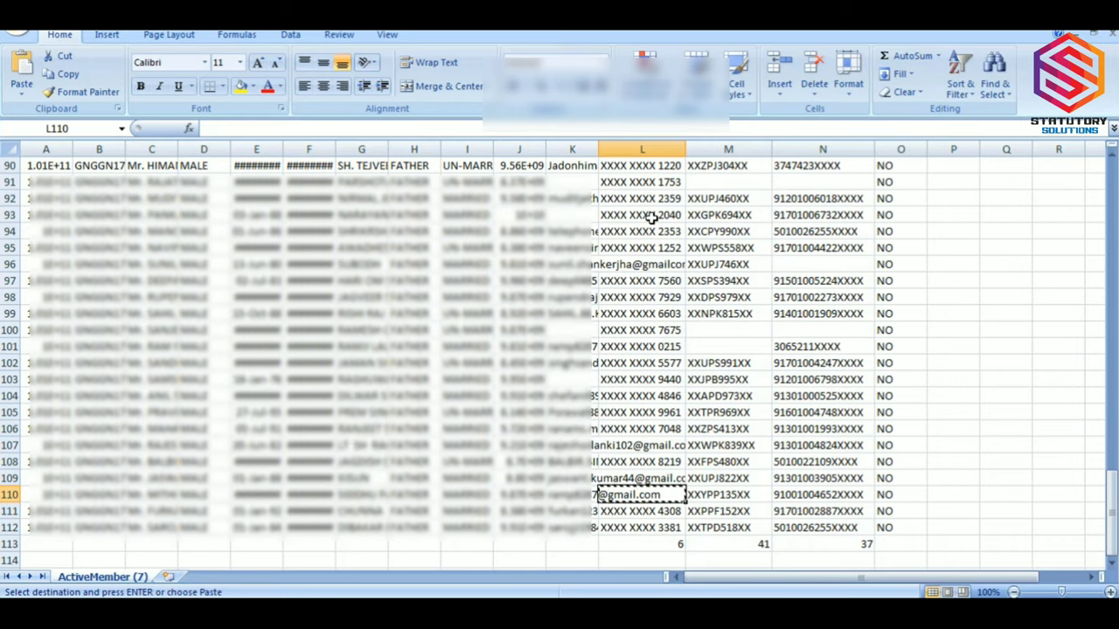
key(Down)
key(Down)
key(Down)
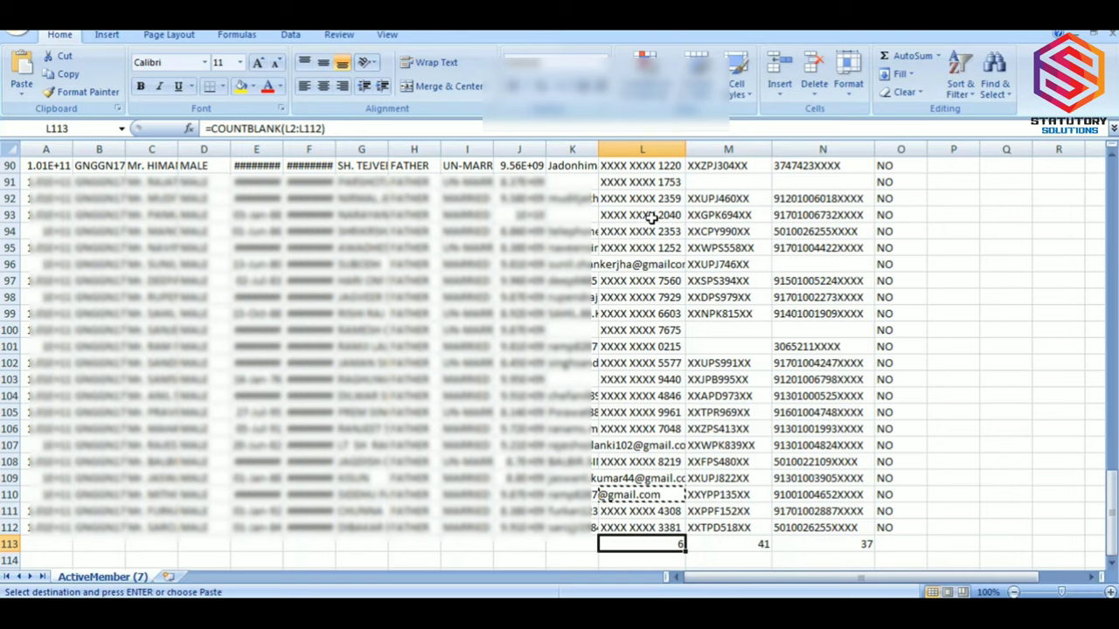
Check the Pan total and step up through the now-blank Aadhar and Pan cells
key(Right)
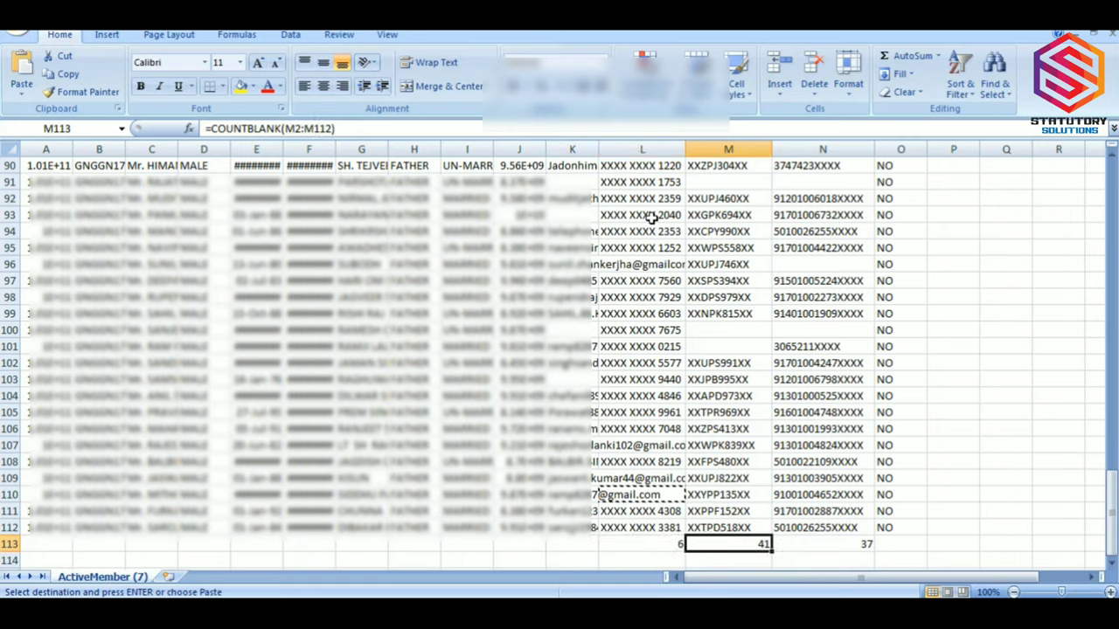
key(Left)
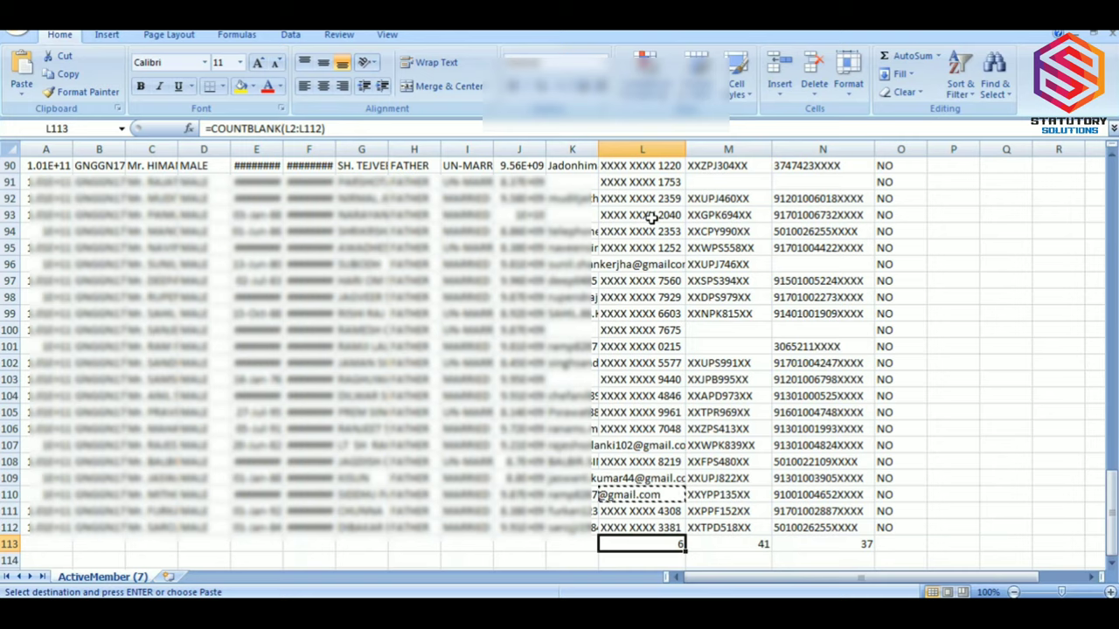
key(Up)
key(Right)
key(Up)
key(Up)
key(Up)
key(Up)
key(Left)
key(Up)
key(Up)
key(Up)
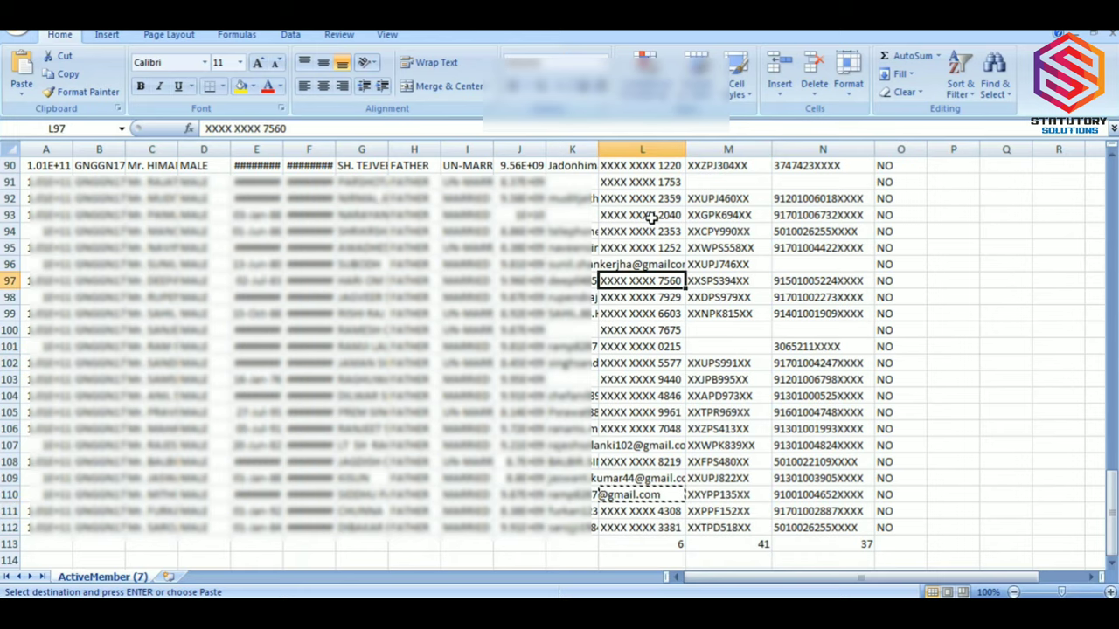
Go to the Aadhar header in L1 and select L1:L2
key(Up)
key(Left)
key(Left)
key(Left)
key(Up)
key(Up)
key(Up)
key(Right)
key(Right)
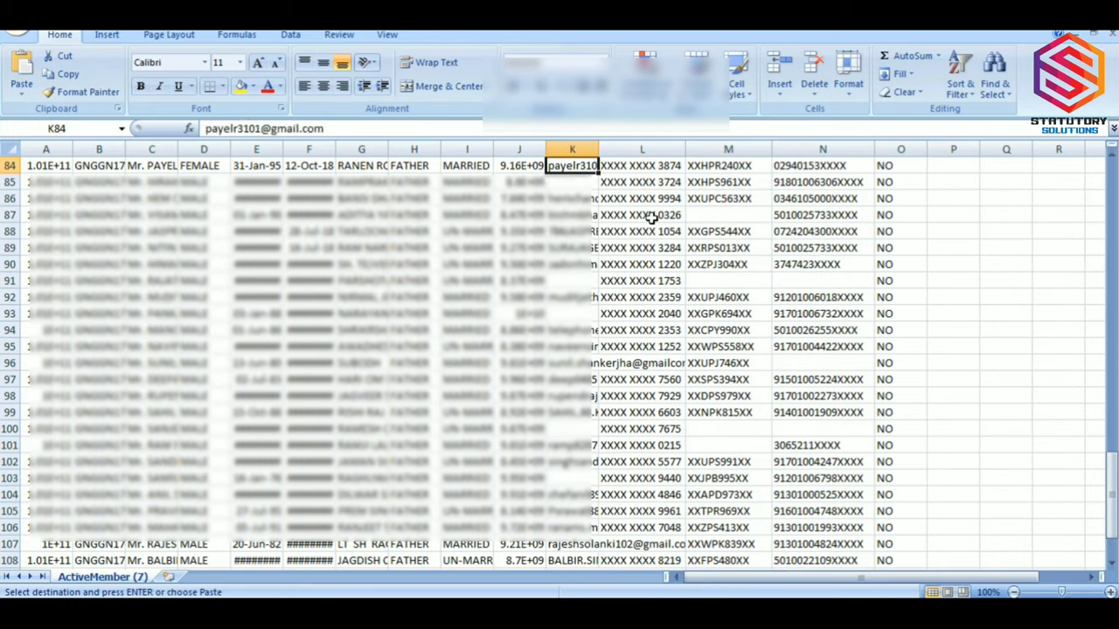
key(Right)
key(Right)
key(Right)
key(Right)
key(ctrl+Up)
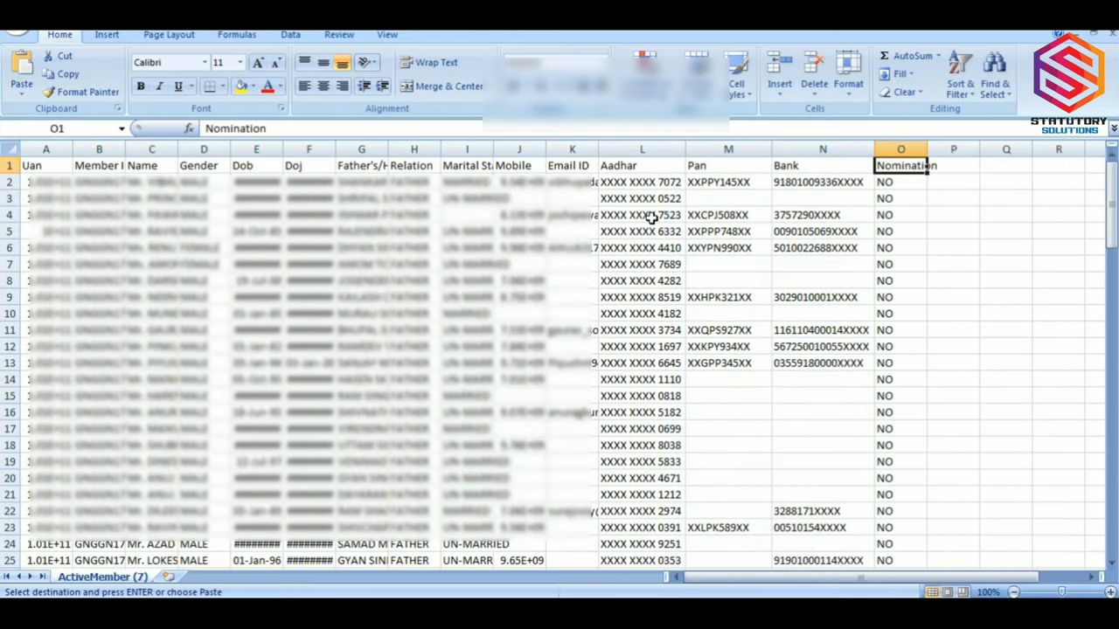
key(Left)
key(Left)
key(Left)
key(shift+Down)
Add an AutoFilter on Aadhar and keep only (Blanks), leaving 6 of 112 records
key(ctrl+shift+l)
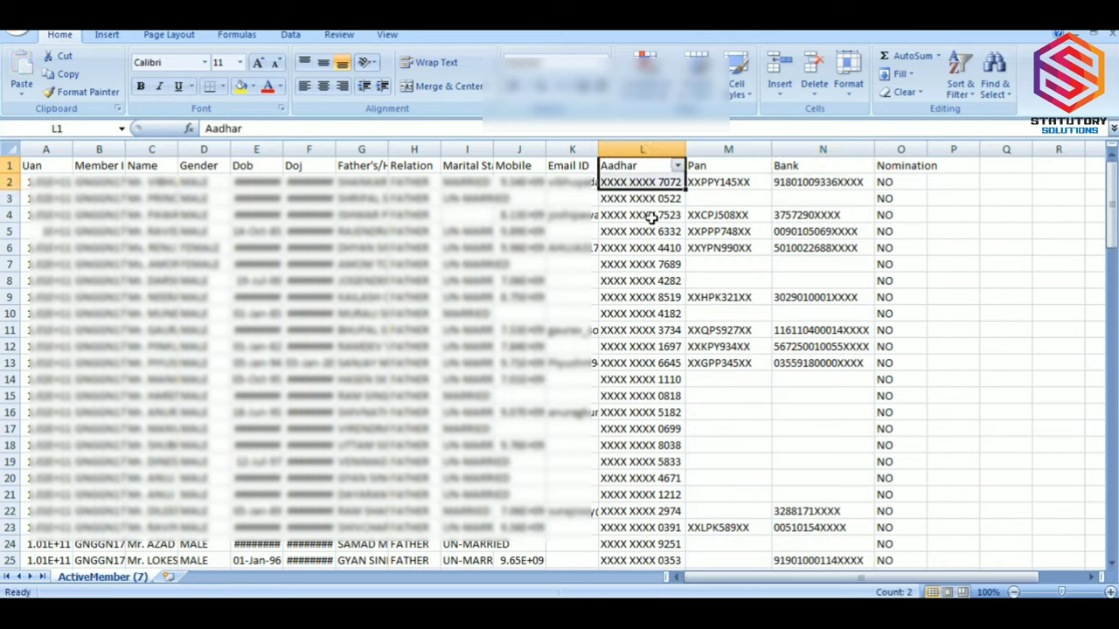
key(shift+Up)
key(alt+Down)
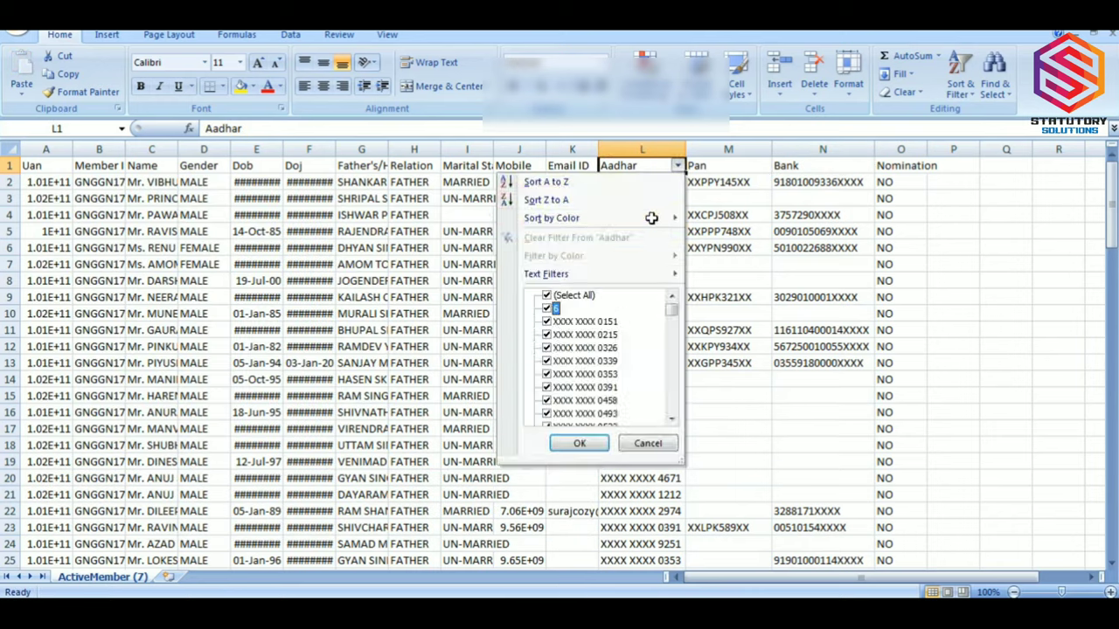
key(space)
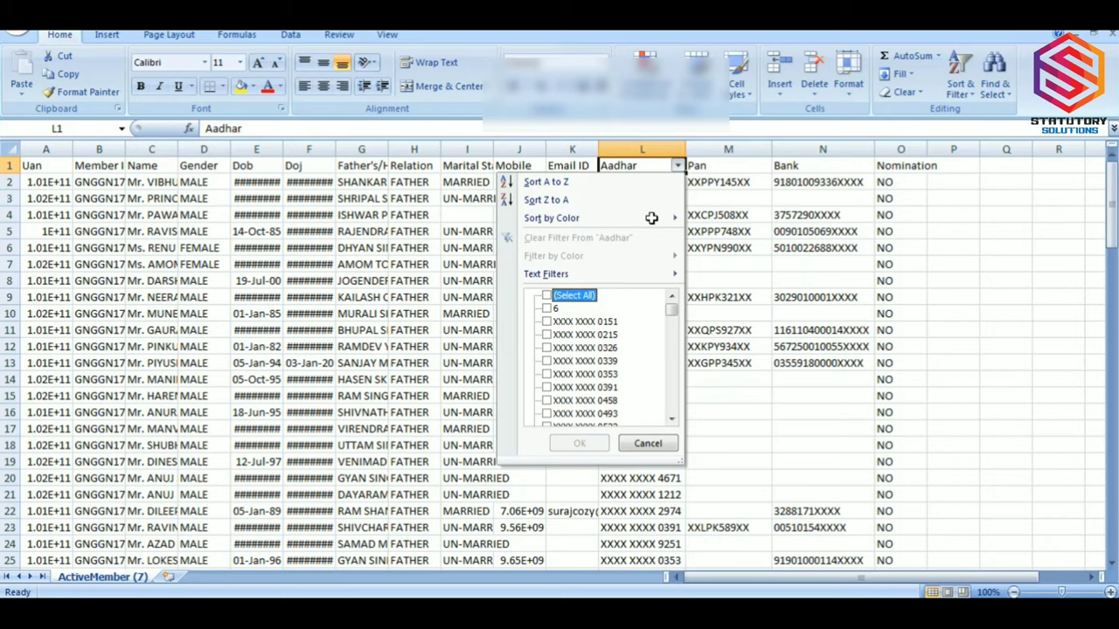
drag(670, 312, 672, 424)
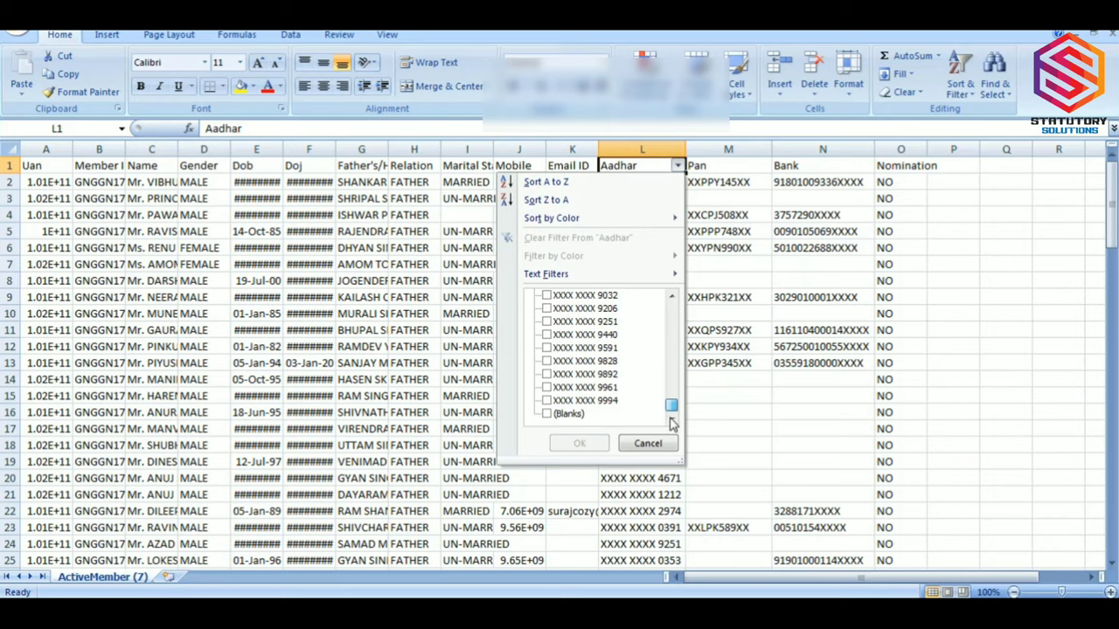
click(570, 414)
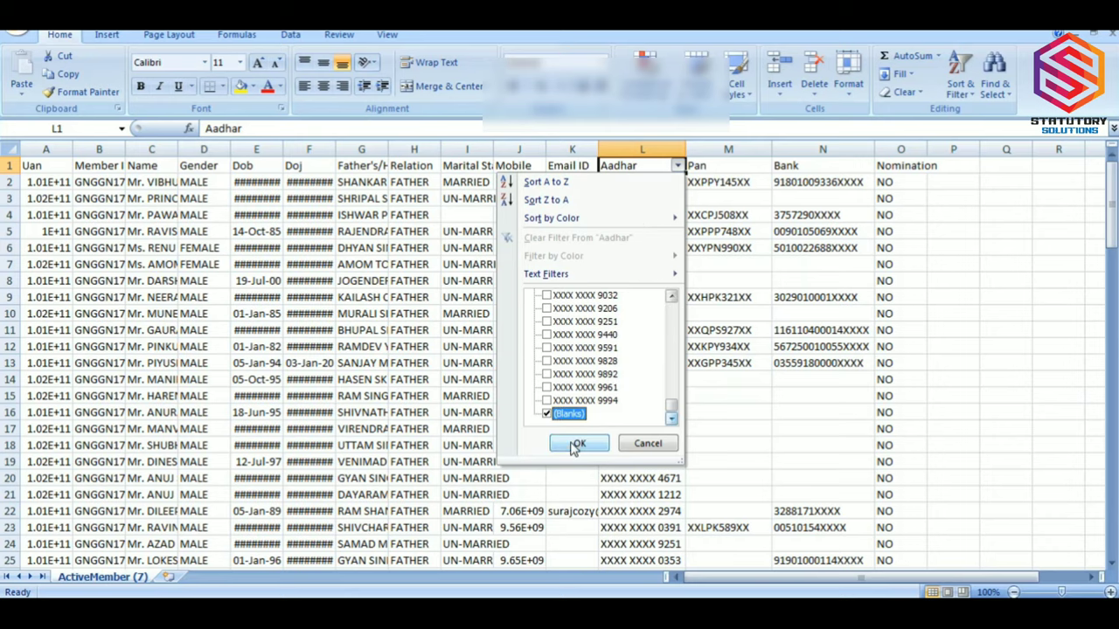
click(575, 446)
key(Down)
key(Down)
key(Down)
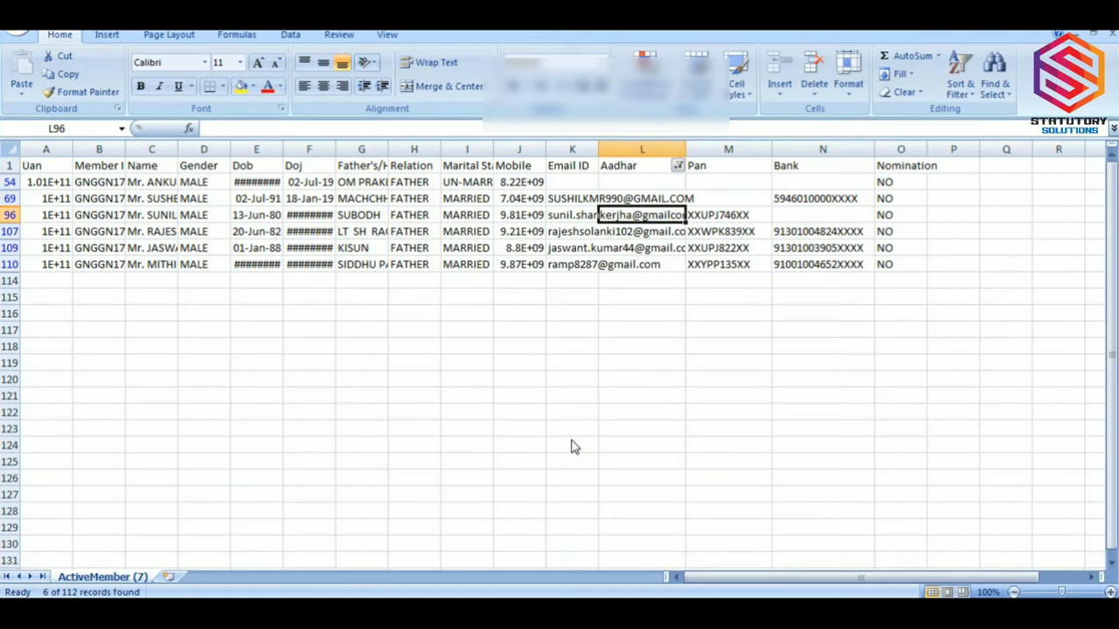
Widen column K so full Email IDs show, then select the first few visible blank Aadhaar cells
drag(598, 148, 752, 149)
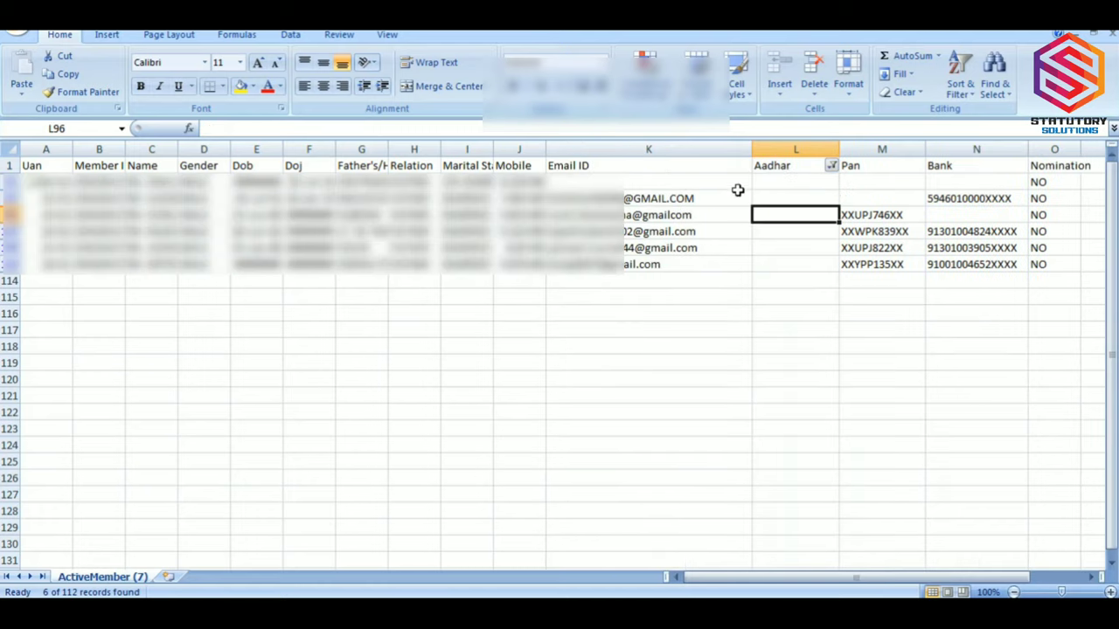
click(766, 181)
key(shift+Down)
key(shift+Down)
key(shift+Down)
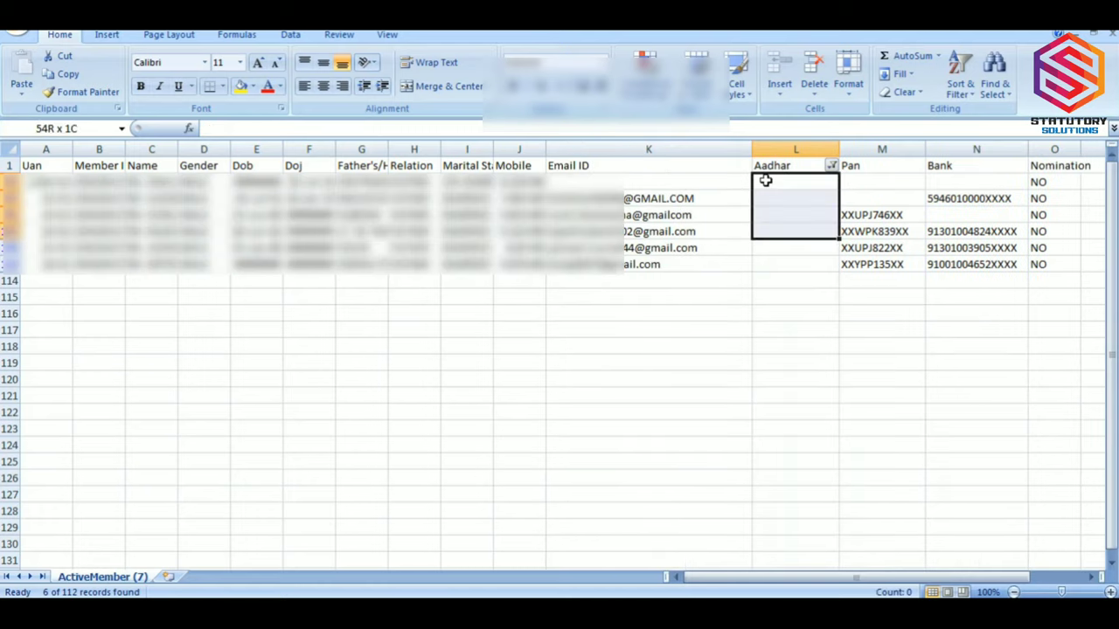
key(shift+Down)
key(shift+Down)
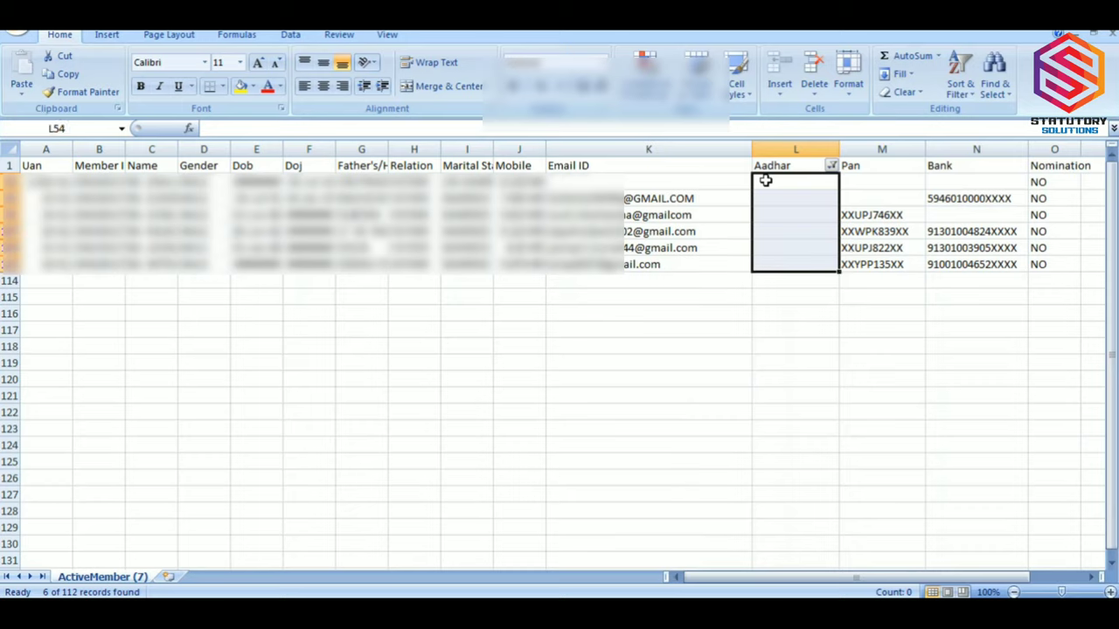